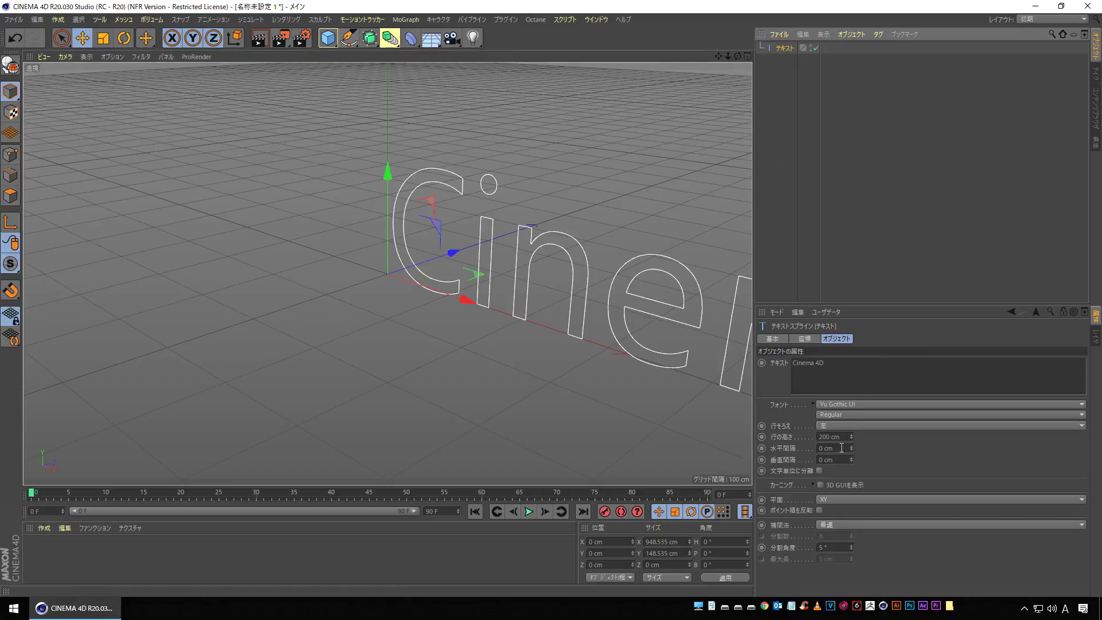
Change the text spline's content to TORAERA and set its alignment to centre (中央).
triple_click(848, 368)
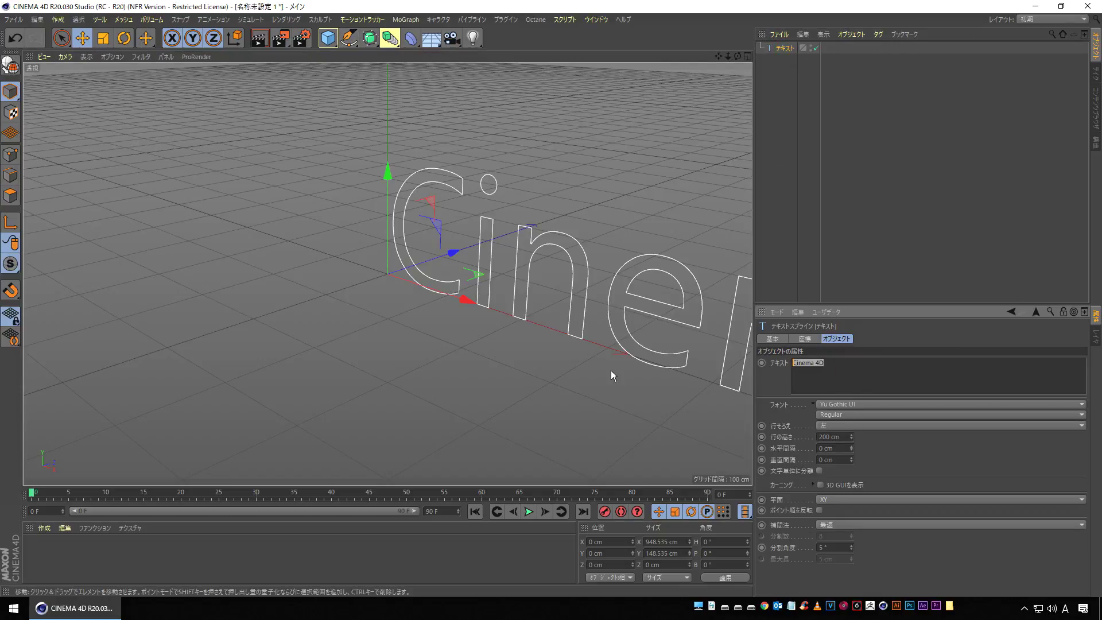
type("TORAERA")
left_click(844, 428)
left_click(834, 452)
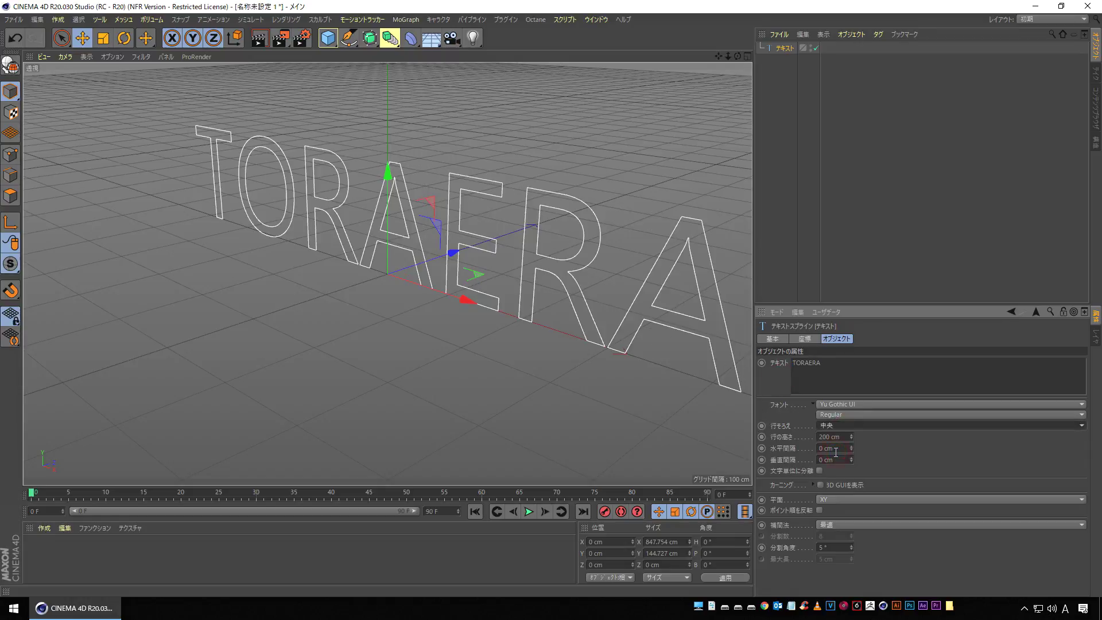
Adjust the kerning of both R and both A letters in TORAERA using the 3D kerning handles.
left_click_drag(371, 280, 391, 260, "alt")
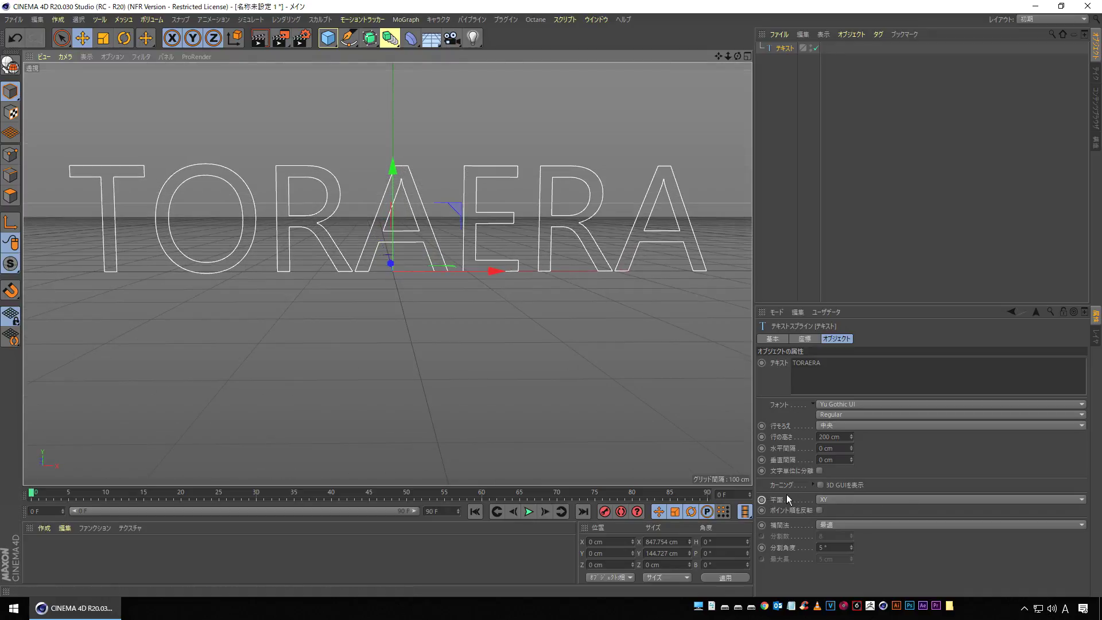
left_click(819, 485)
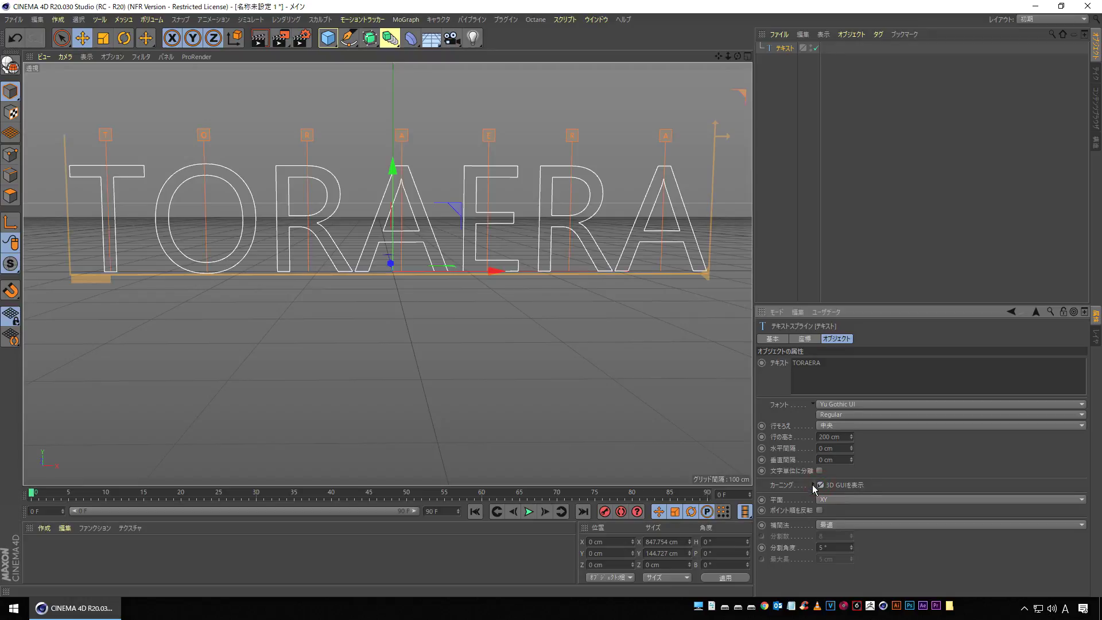
left_click_drag(405, 132, 417, 135)
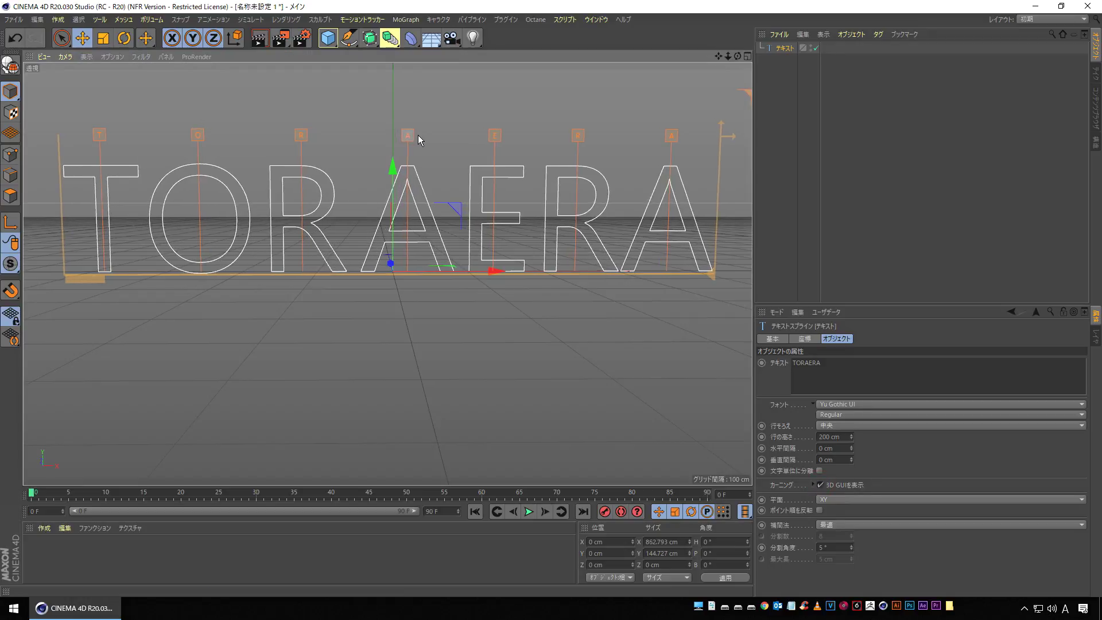
left_click_drag(299, 134, 295, 136)
left_click_drag(668, 136, 677, 136)
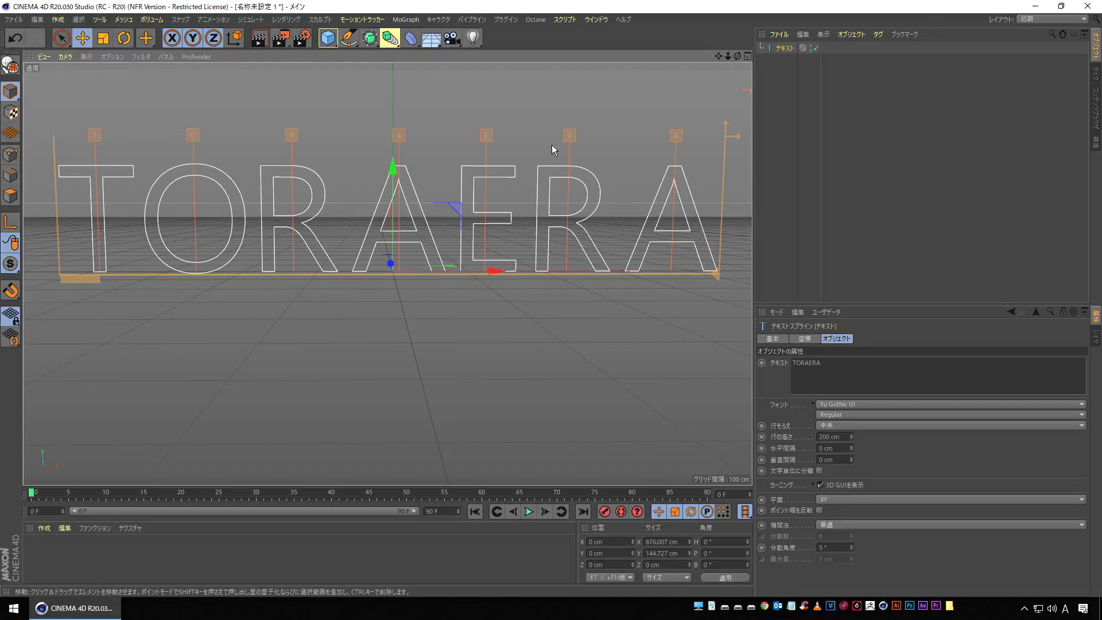
left_click_drag(569, 135, 566, 135)
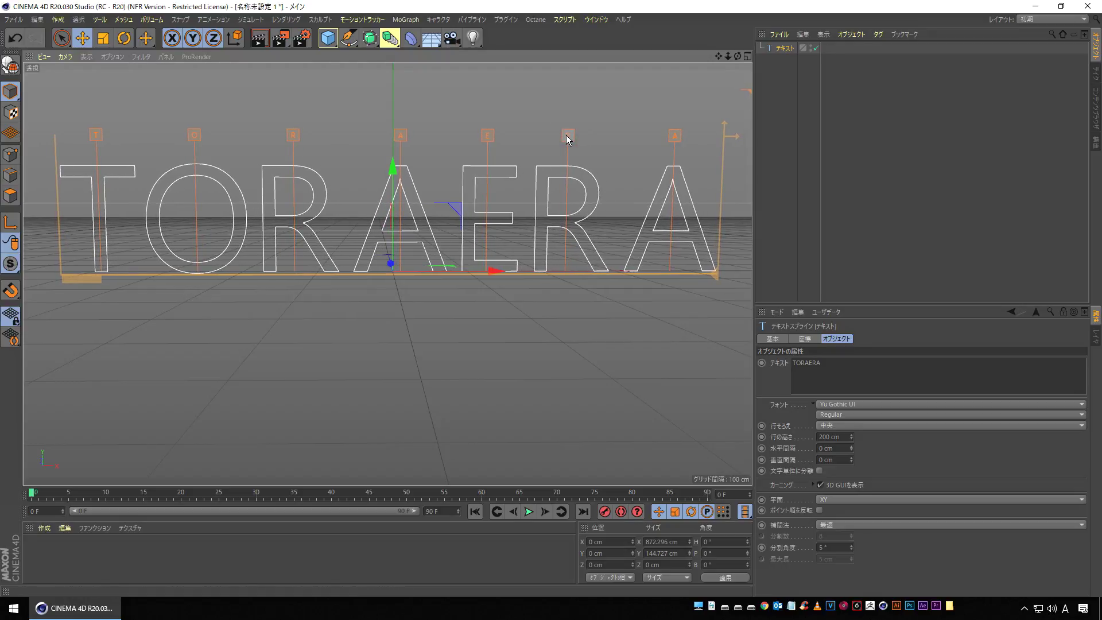
left_click(820, 485)
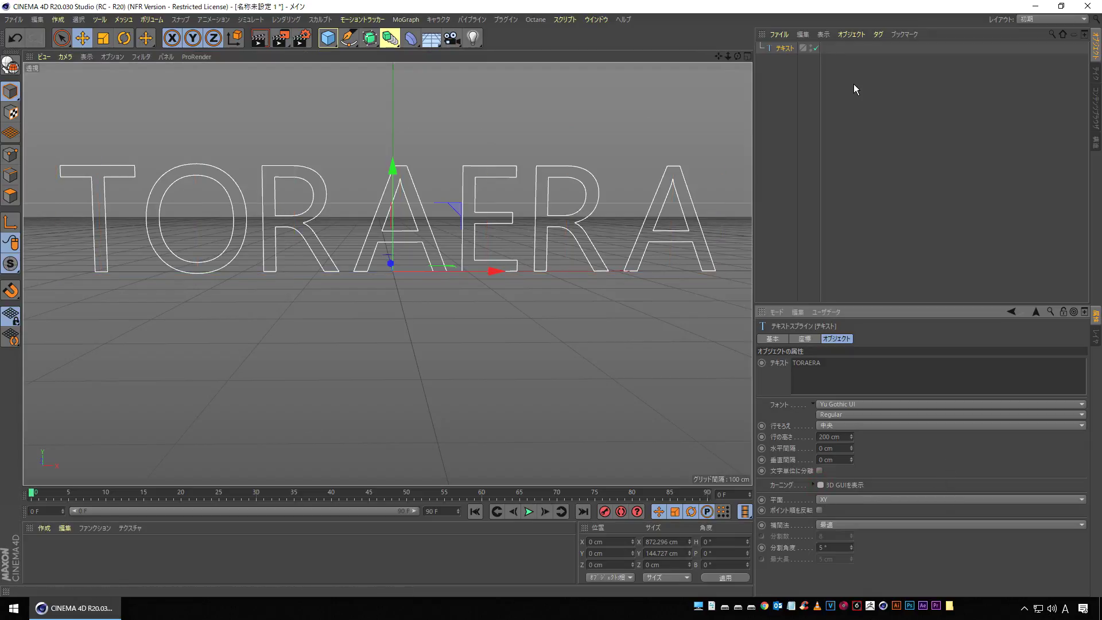
Add an Extrude (押し出し) object and make the text spline its child to give the letters depth.
left_click(368, 37)
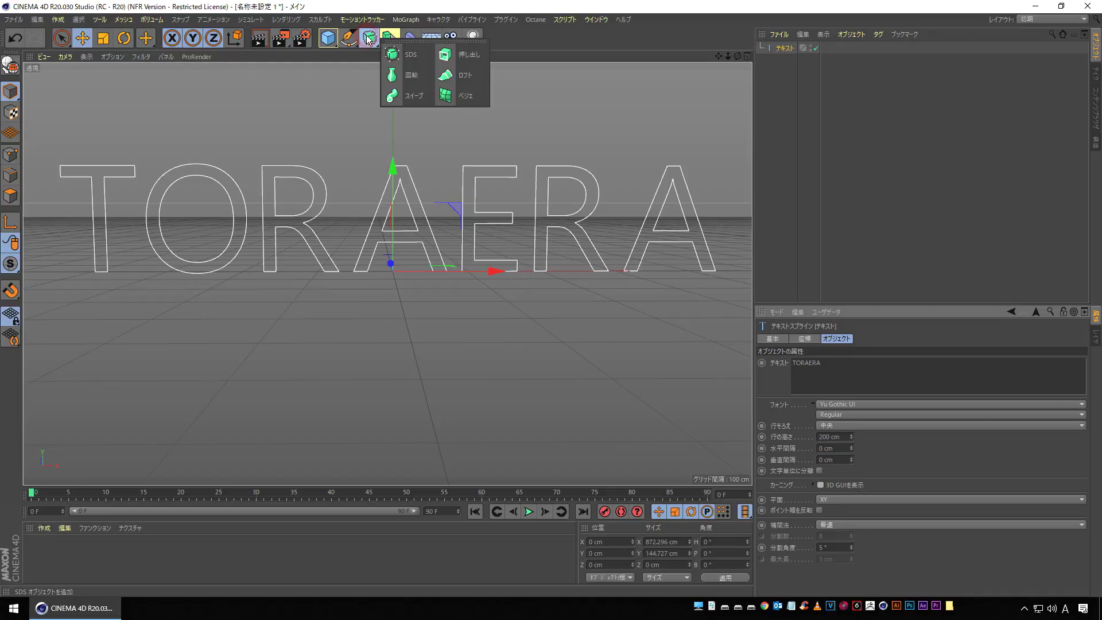
left_click(459, 54, "alt")
left_click(784, 59)
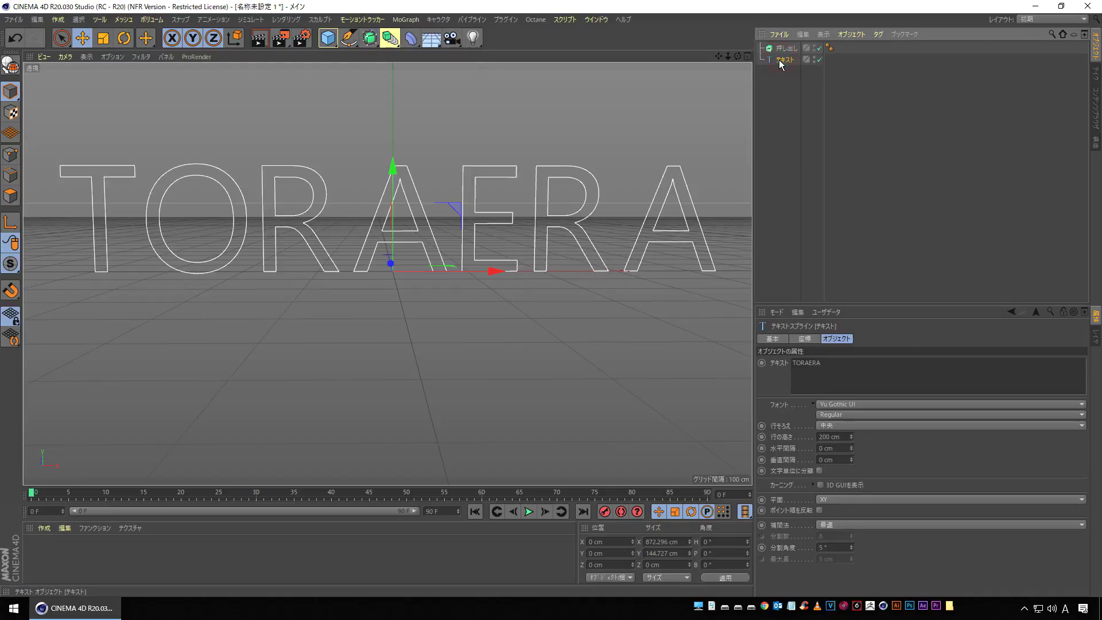
left_click_drag(791, 53, 786, 49)
left_click_drag(447, 172, 342, 295, "alt")
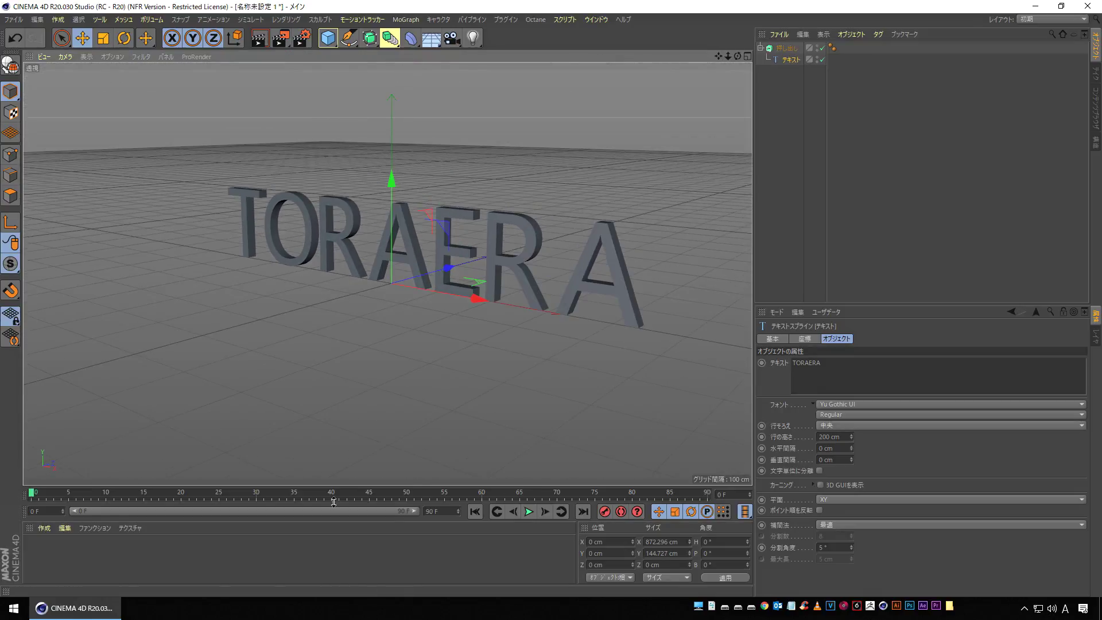
Create a new standard material and set its colour to a dark blue with hue 227° and brightness value 46%.
left_click(44, 528)
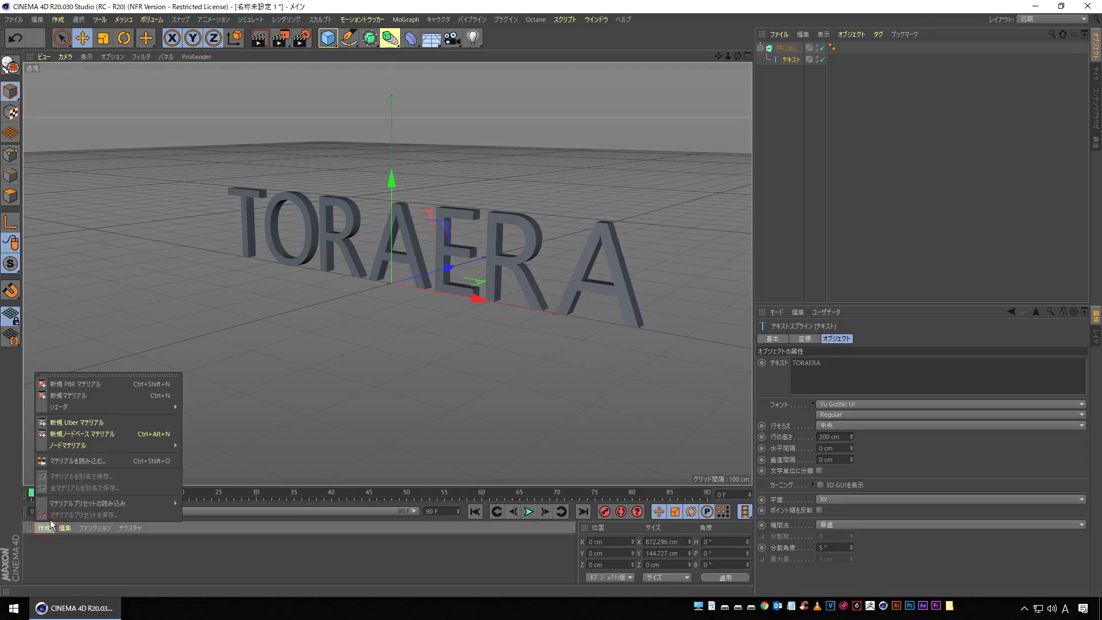
left_click(97, 394)
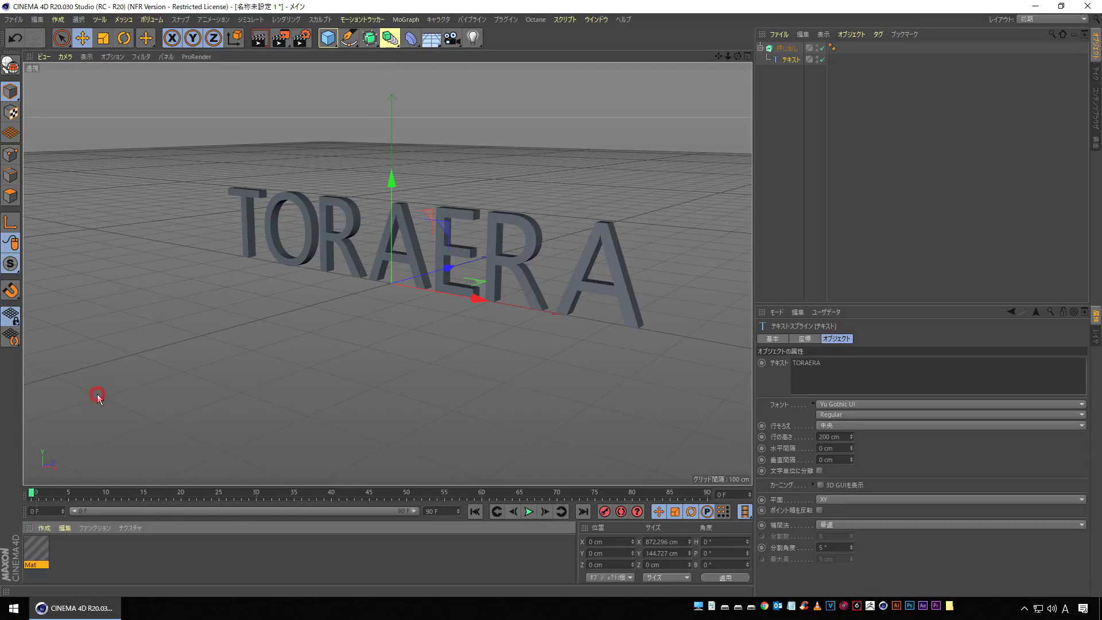
double_click(36, 549)
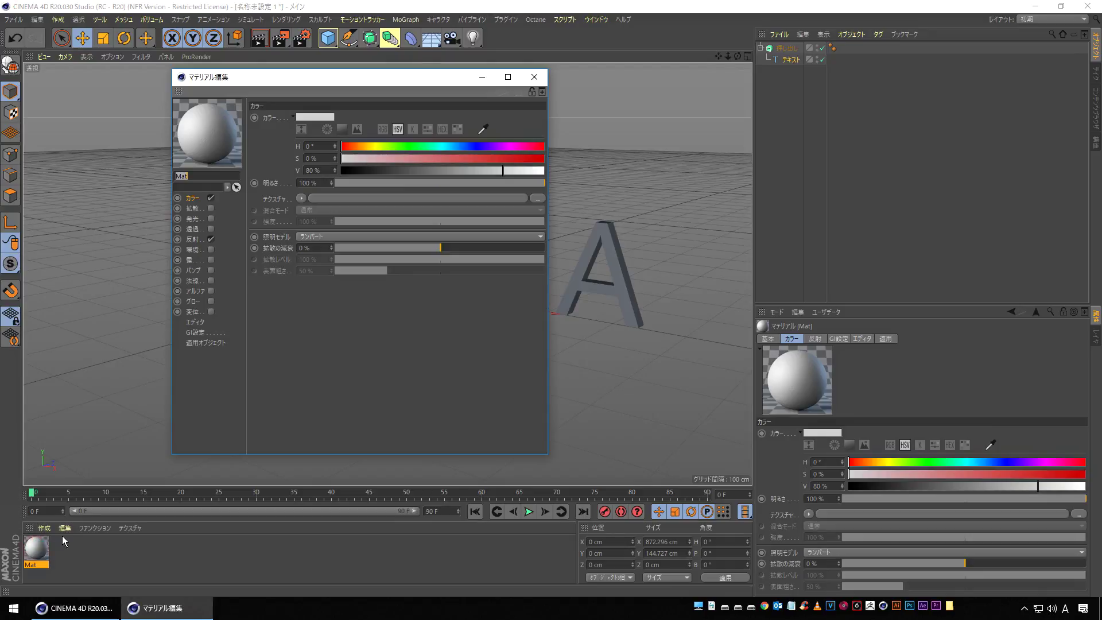
left_click(469, 145)
left_click(432, 158)
mouse_move(430, 170)
left_mouse_down()
mouse_move(417, 170)
mouse_move(434, 170)
left_mouse_up()
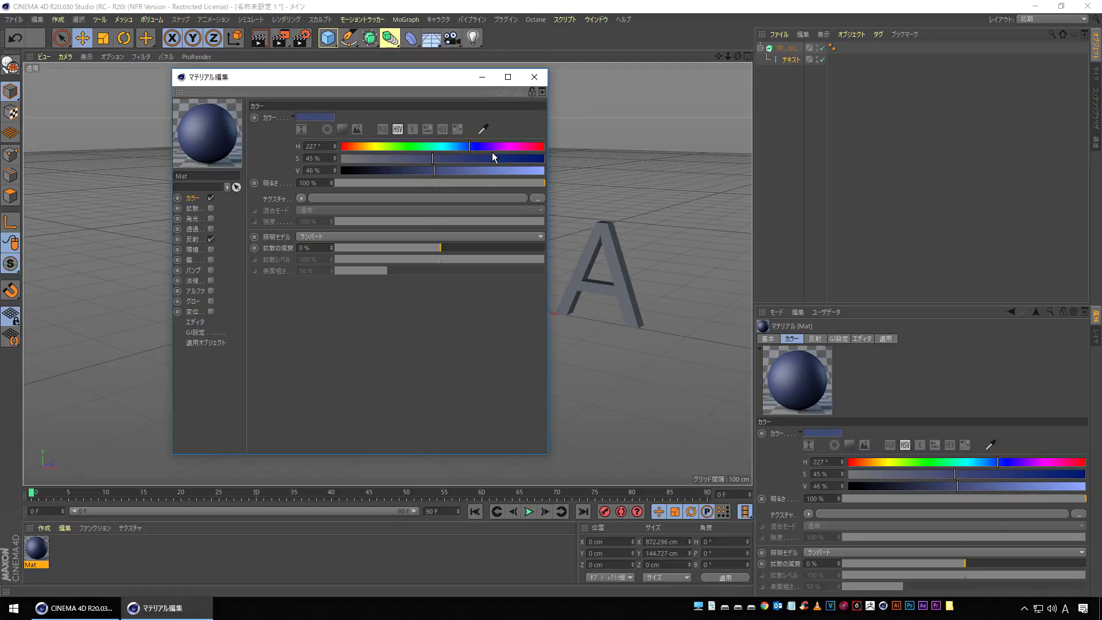
left_click(467, 157)
left_click(533, 76)
Apply the dark blue material to the extruded text.
left_click_drag(39, 558, 790, 50)
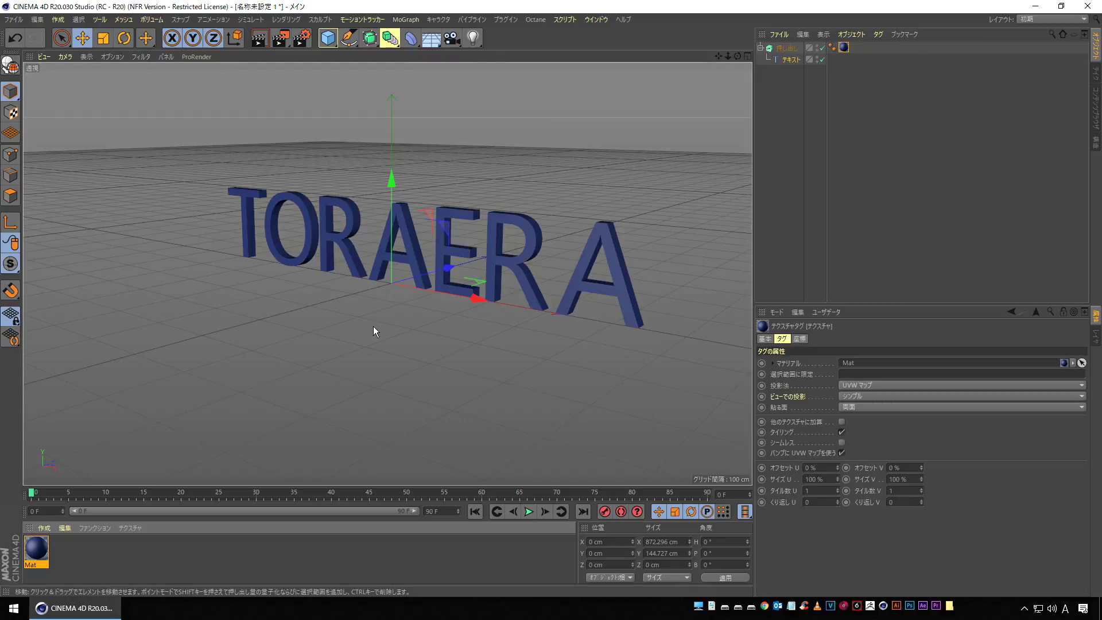
left_click_drag(372, 326, 435, 301, "alt")
key("ctrl+z")
Add a floor object (床) beneath the text and render the view.
left_click(431, 37)
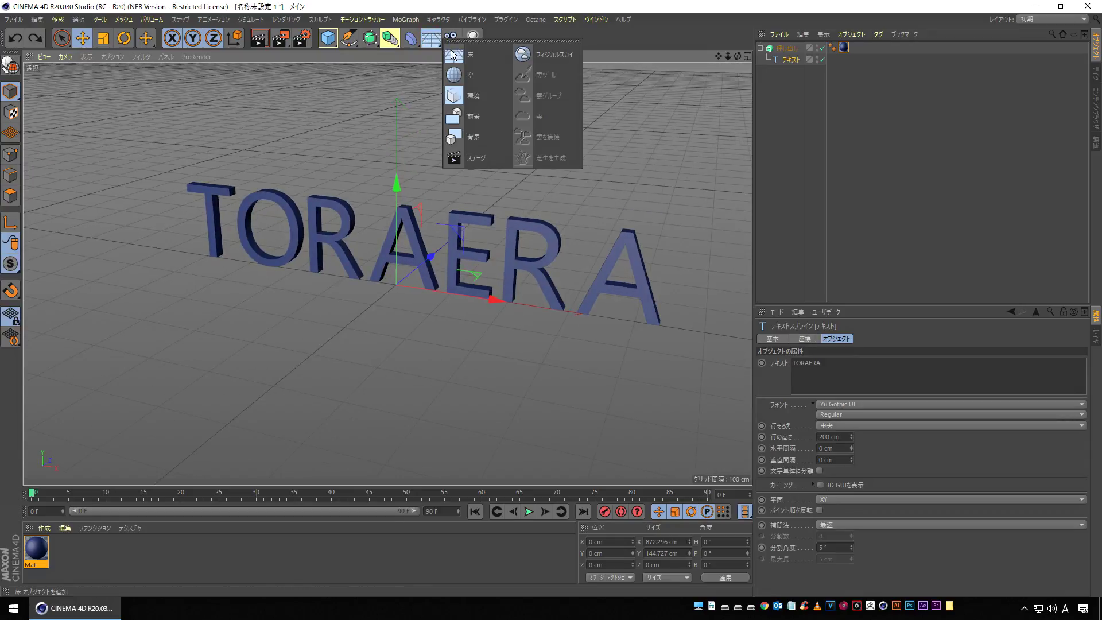
left_click(466, 56)
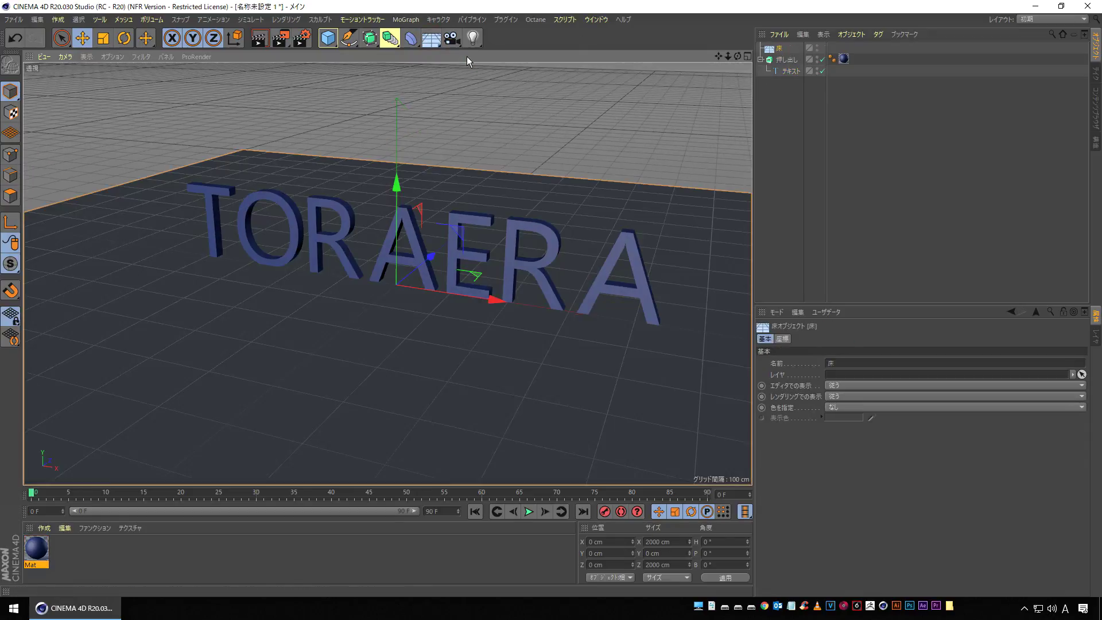
left_click(254, 45)
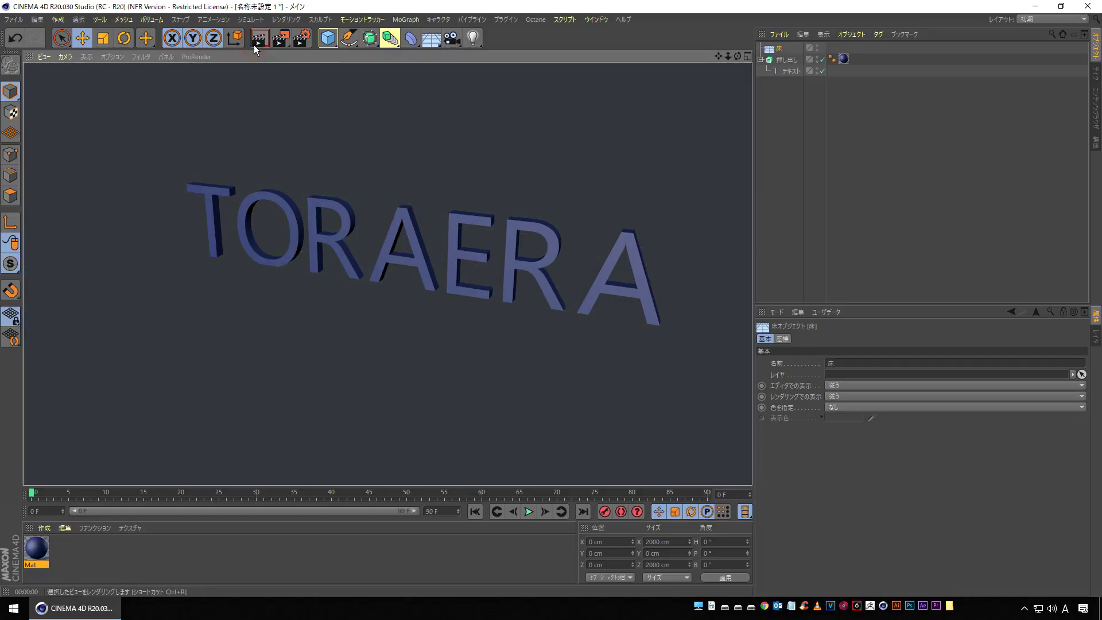
left_click(266, 99)
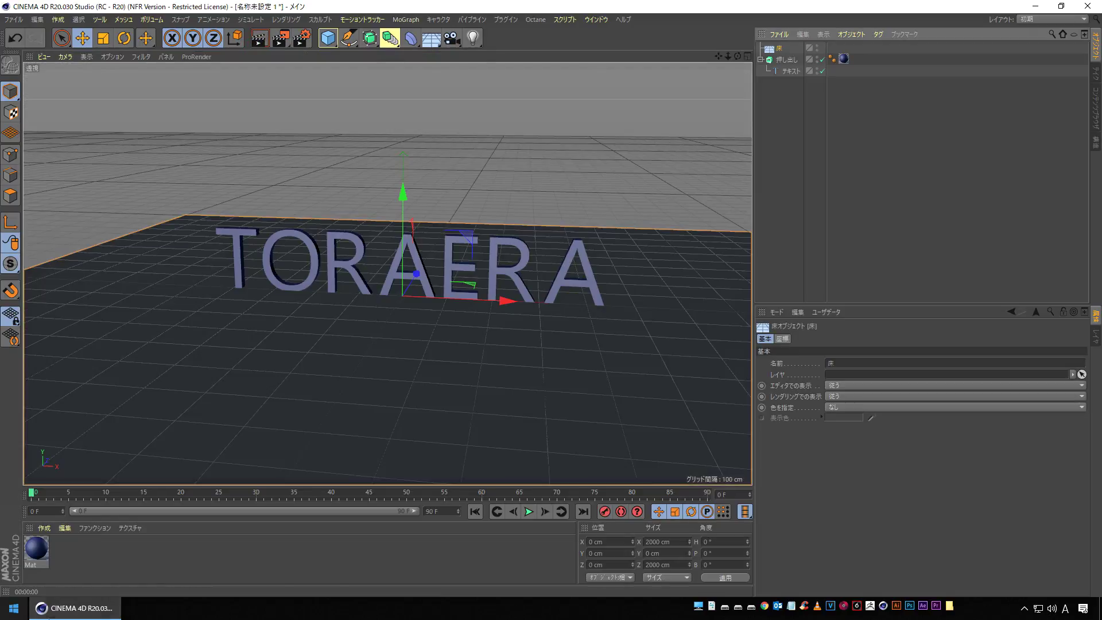
Create a second material and make it pure white by setting its colour value to 100%.
double_click(82, 549)
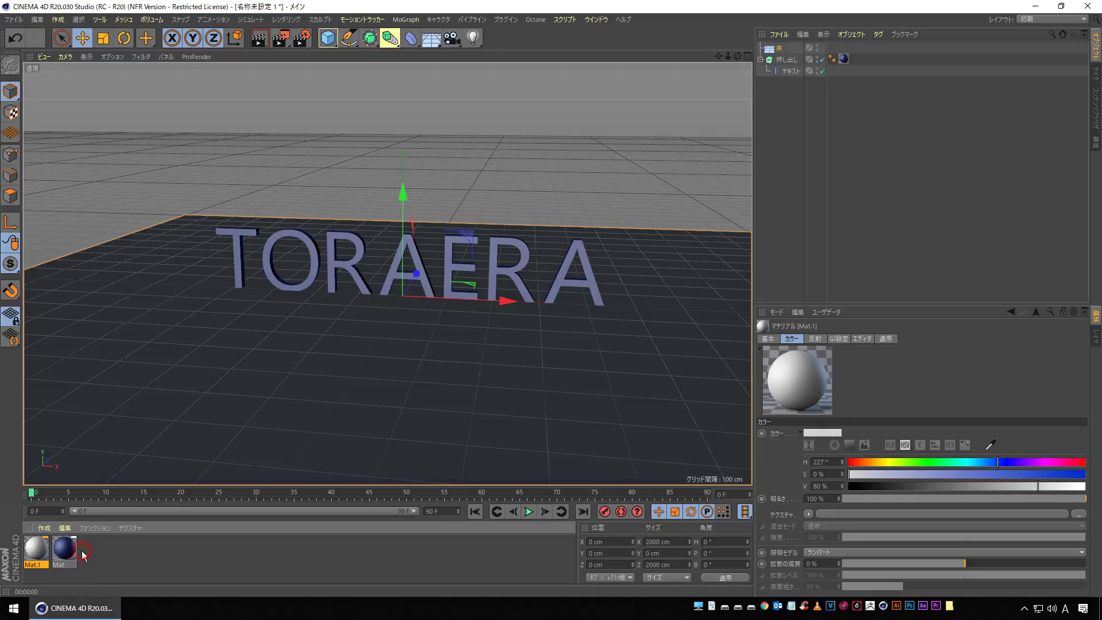
double_click(36, 546)
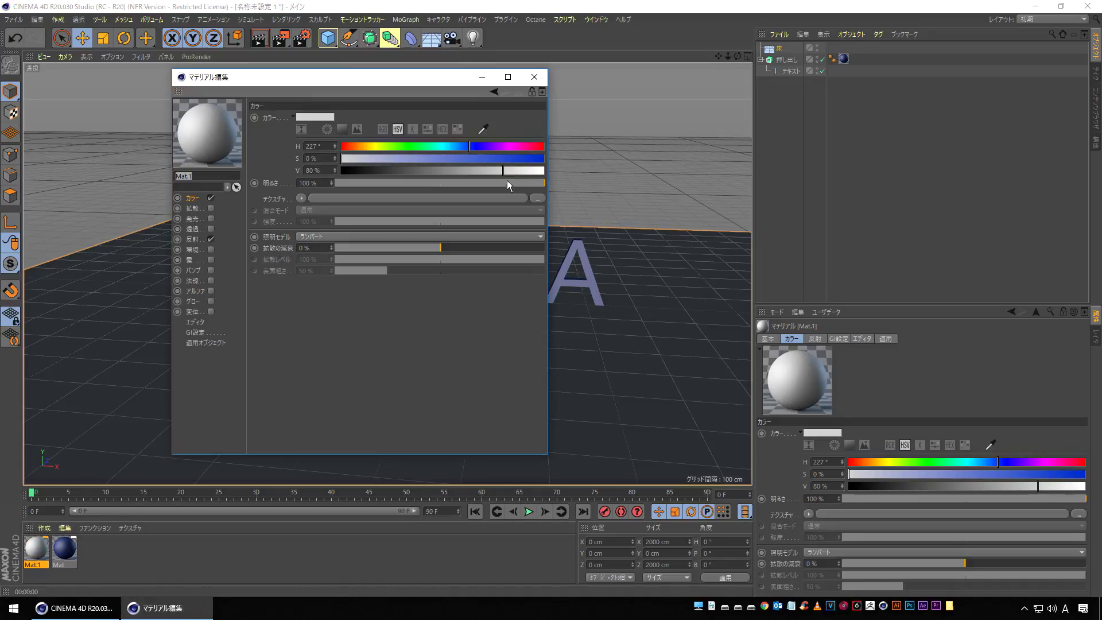
left_click_drag(507, 175, 544, 172)
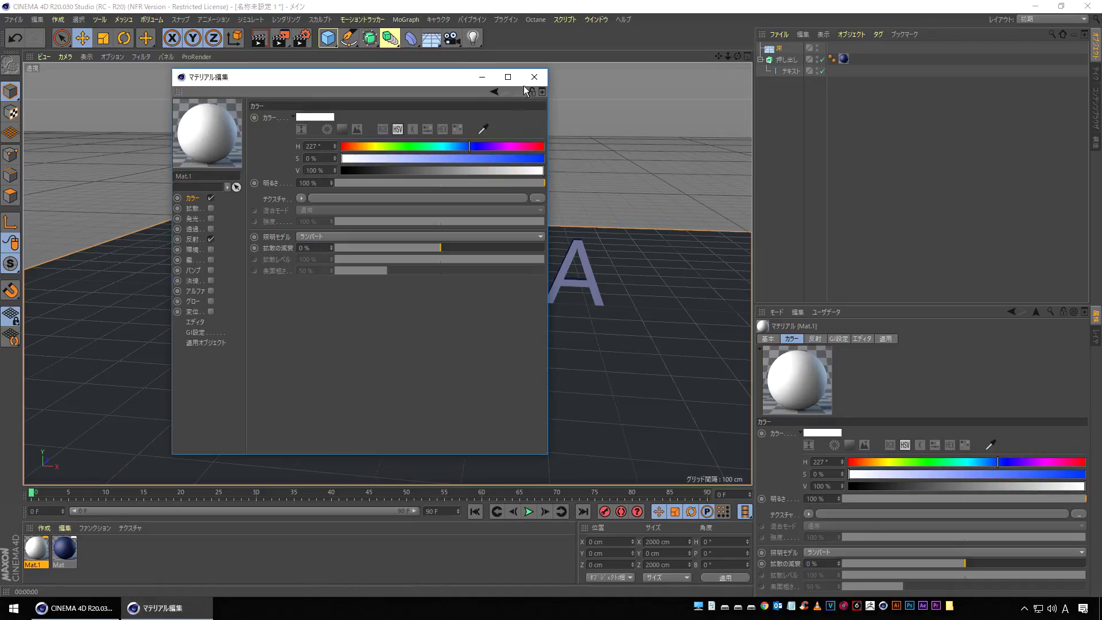
left_click(534, 77)
Apply the white material to the floor and render the view.
left_click_drag(36, 550, 784, 50)
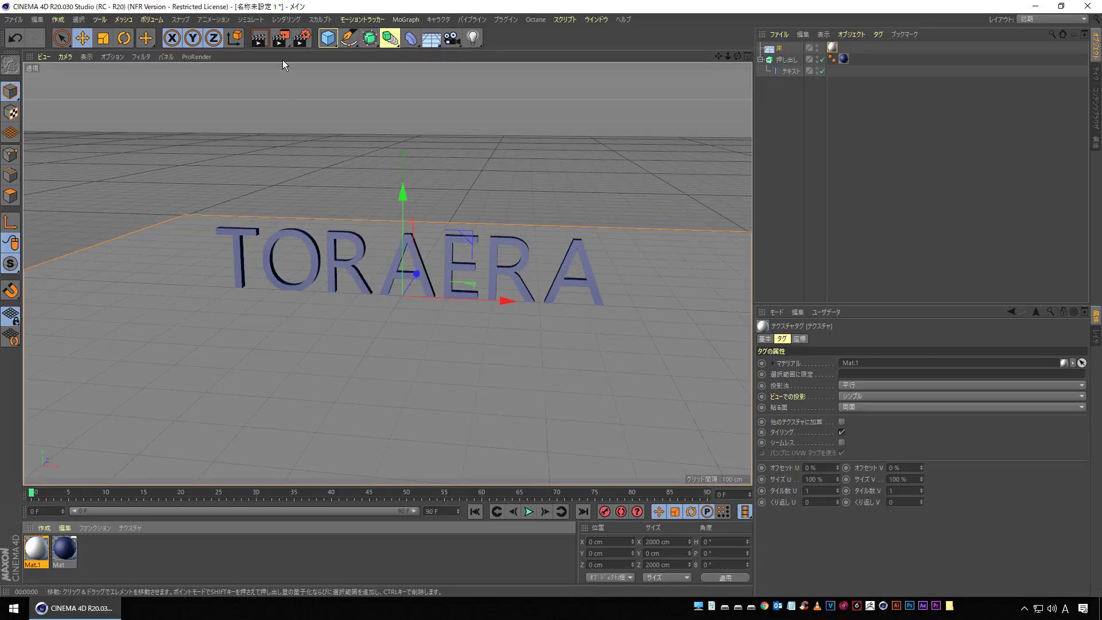
left_click_drag(430, 311, 421, 298, "alt")
left_click(264, 42)
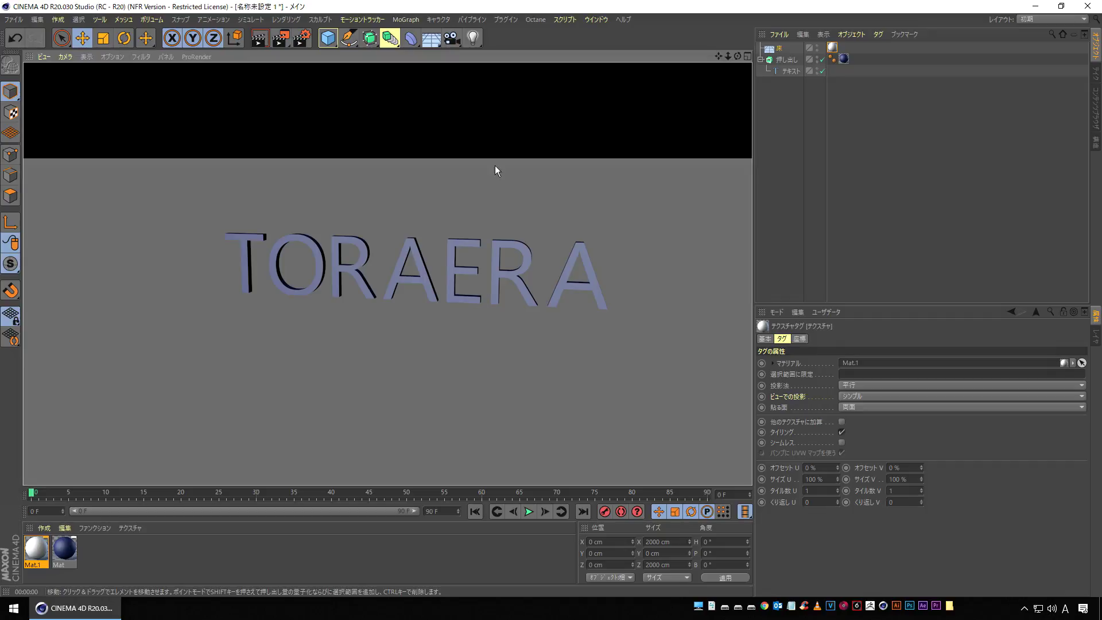
Add a light, move it above and in front of the text to about X -95, Y 301, Z -436 cm, and render the view.
left_click(471, 42)
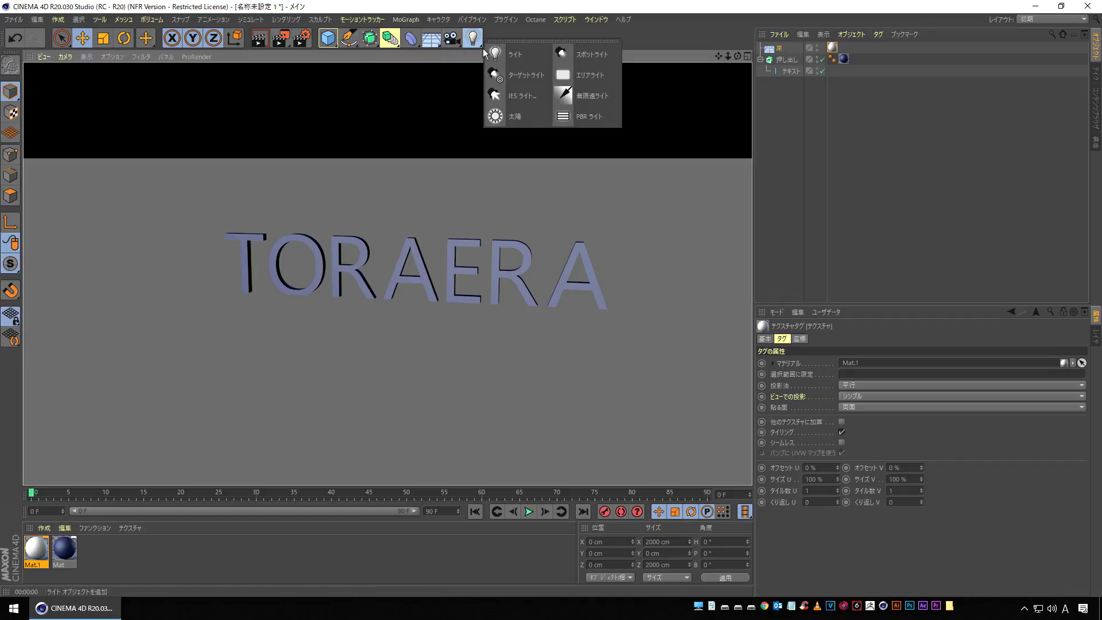
left_click(498, 54)
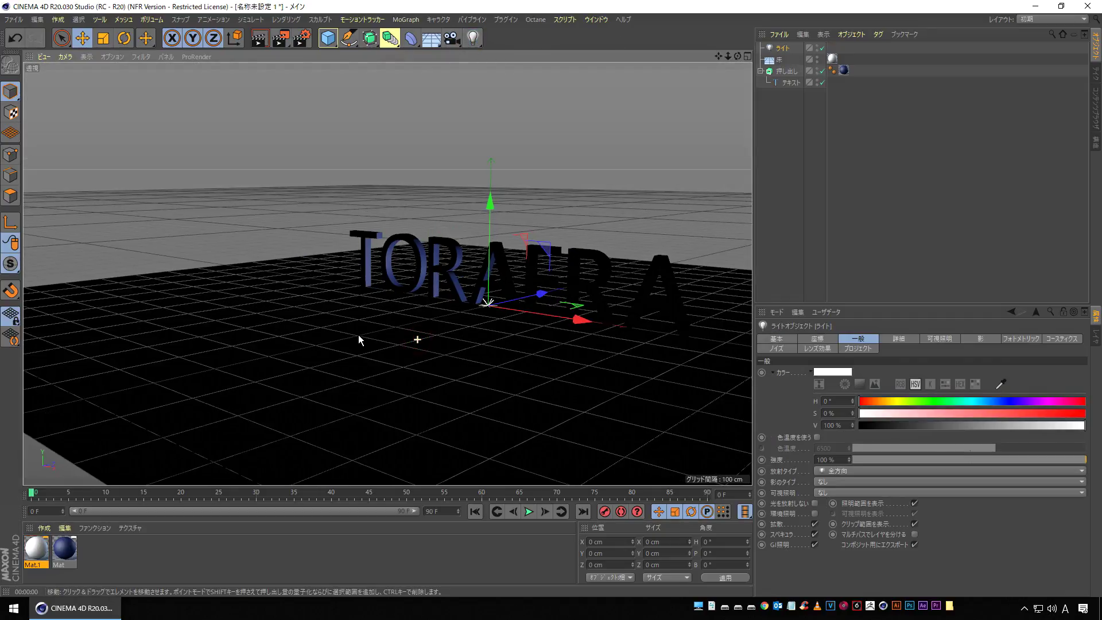
left_click_drag(490, 207, 493, 64)
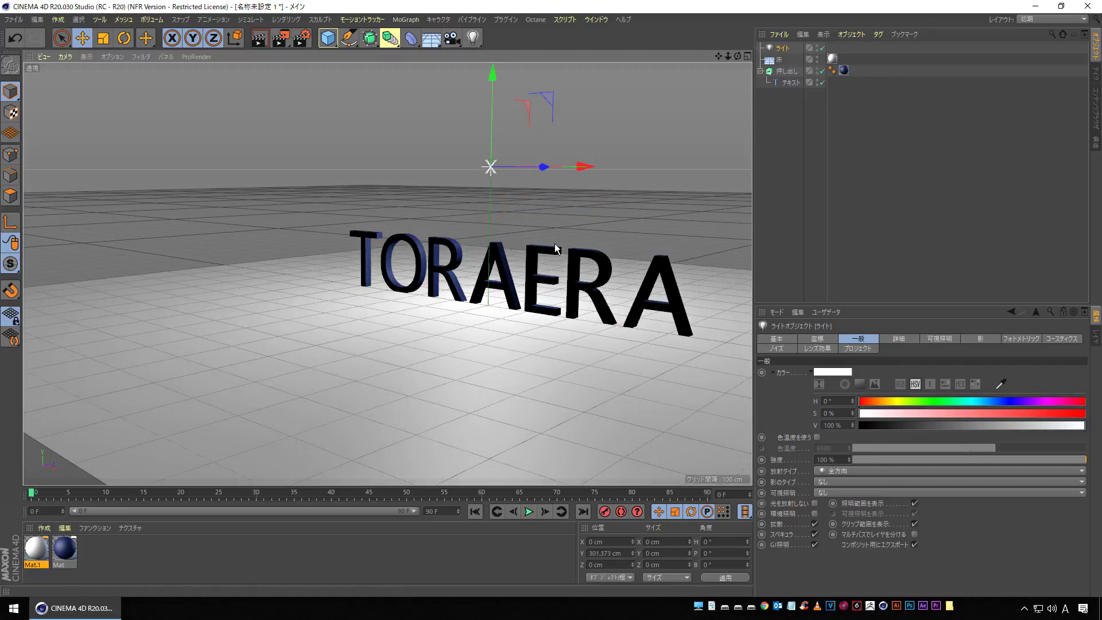
left_click_drag(554, 250, 533, 266, "alt")
left_click_drag(571, 153, 354, 183)
left_click_drag(356, 271, 455, 270, "alt")
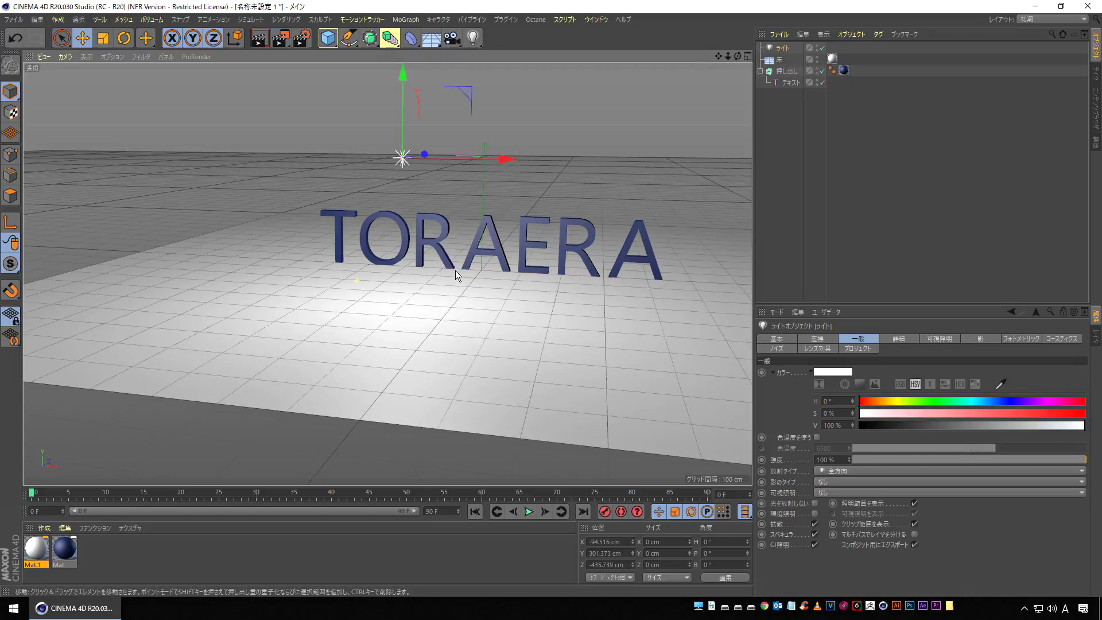
left_click(260, 40)
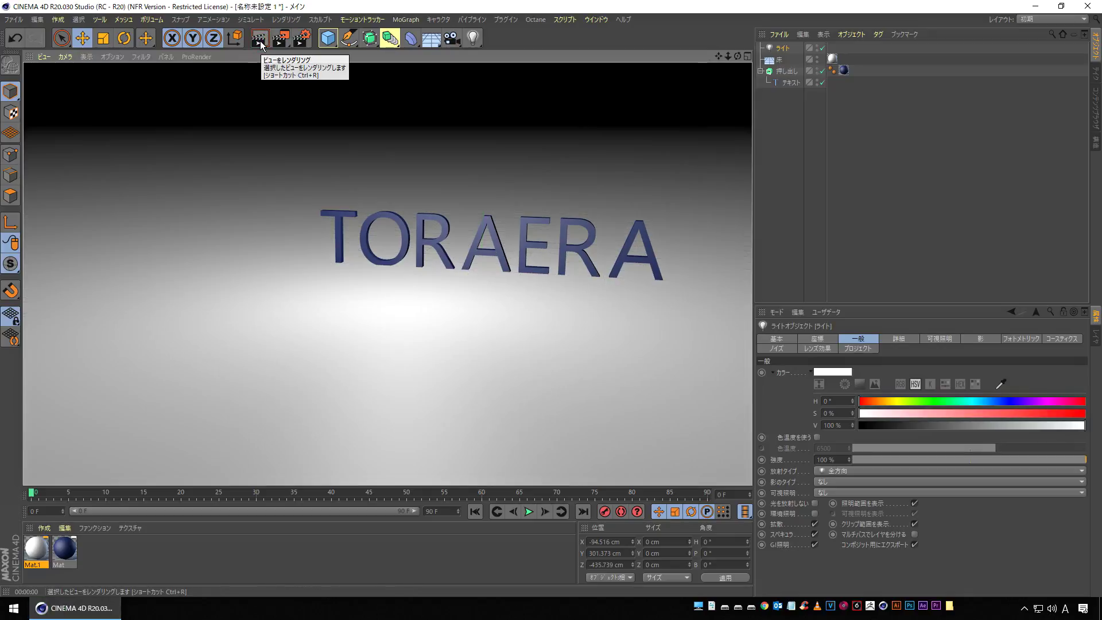
Set the light's shadow type to area (エリア) and render the view.
left_click(783, 50)
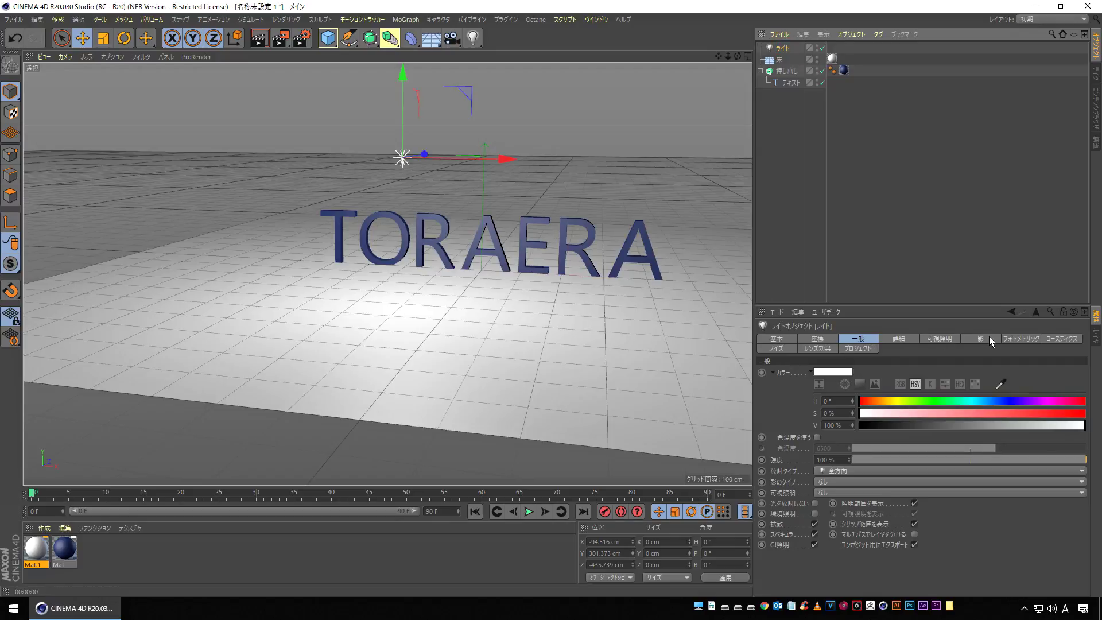
left_click(988, 337)
left_click(805, 374)
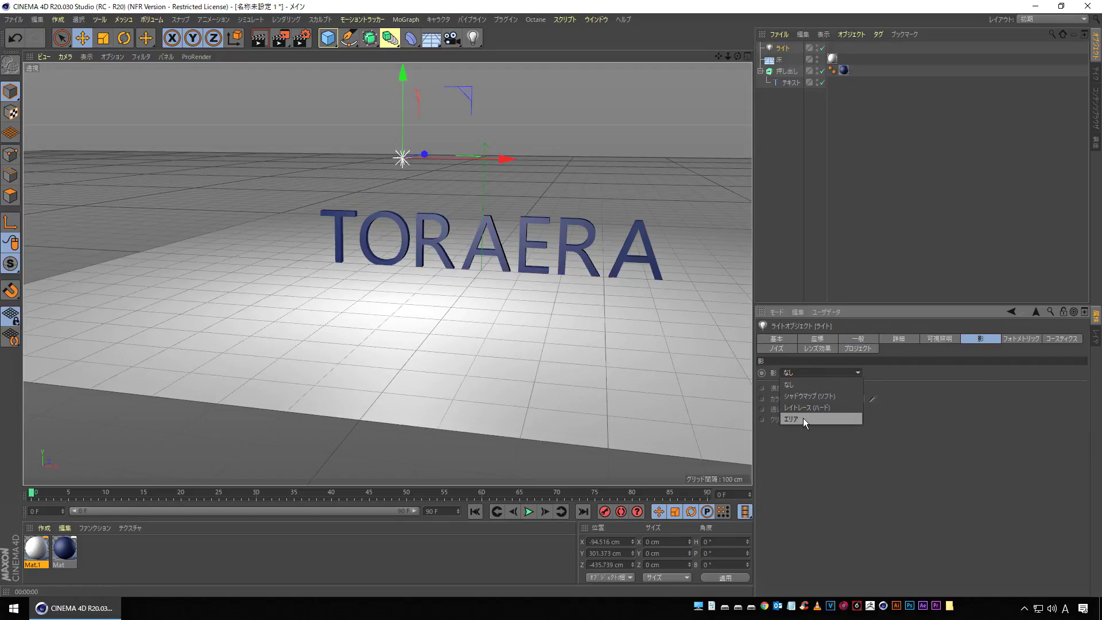
left_click(803, 418)
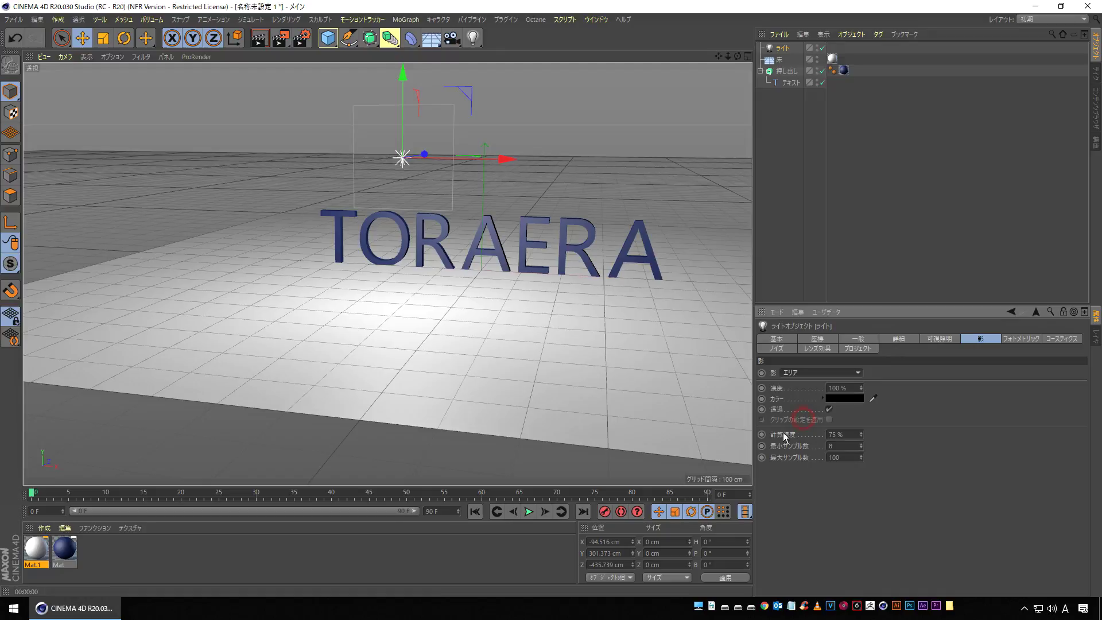
left_click(260, 40)
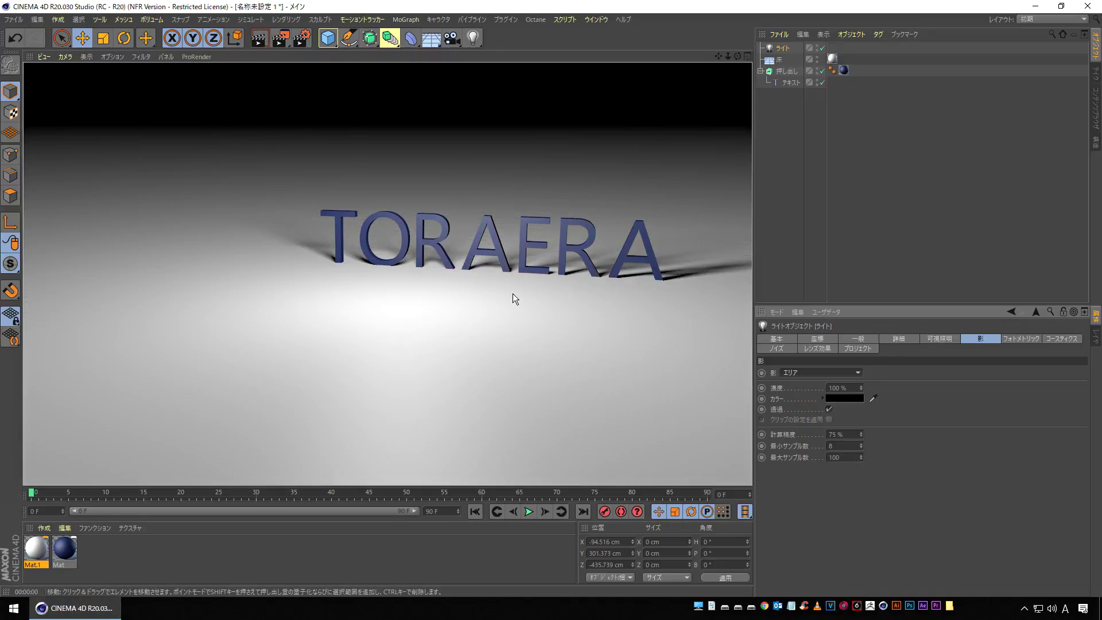
Move the light farther in front of the text to about Z -746 cm and render the view.
left_click_drag(516, 291, 160, 200, "alt")
left_click_drag(266, 288, 361, 276, "alt")
left_click(257, 42)
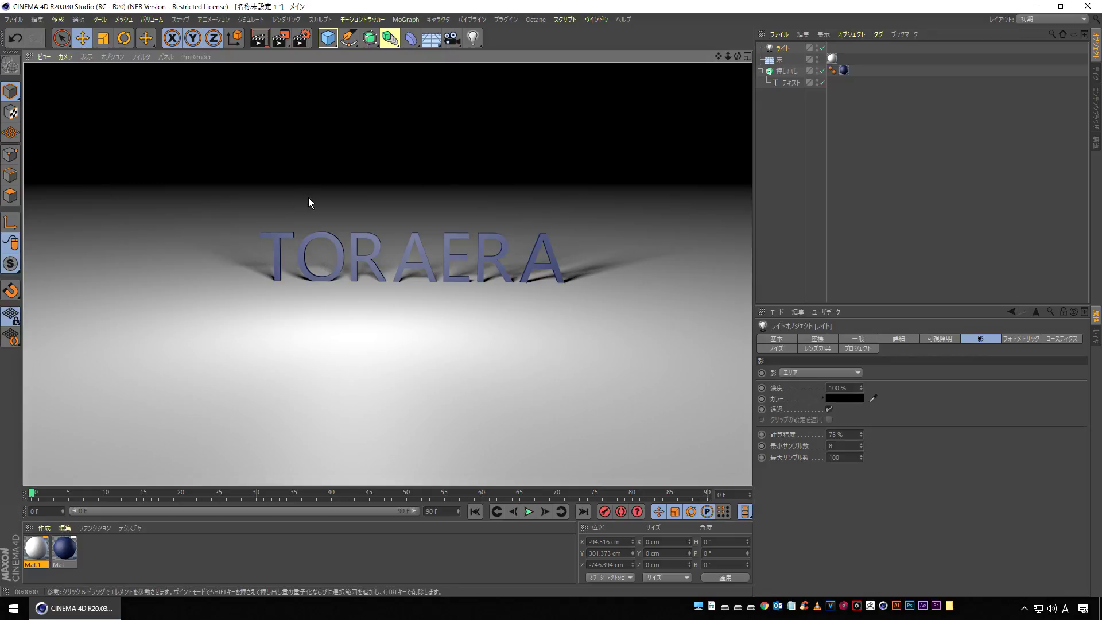
Add a background (背景) object, apply the white Mat.1 material to it and render the view.
left_click(432, 44)
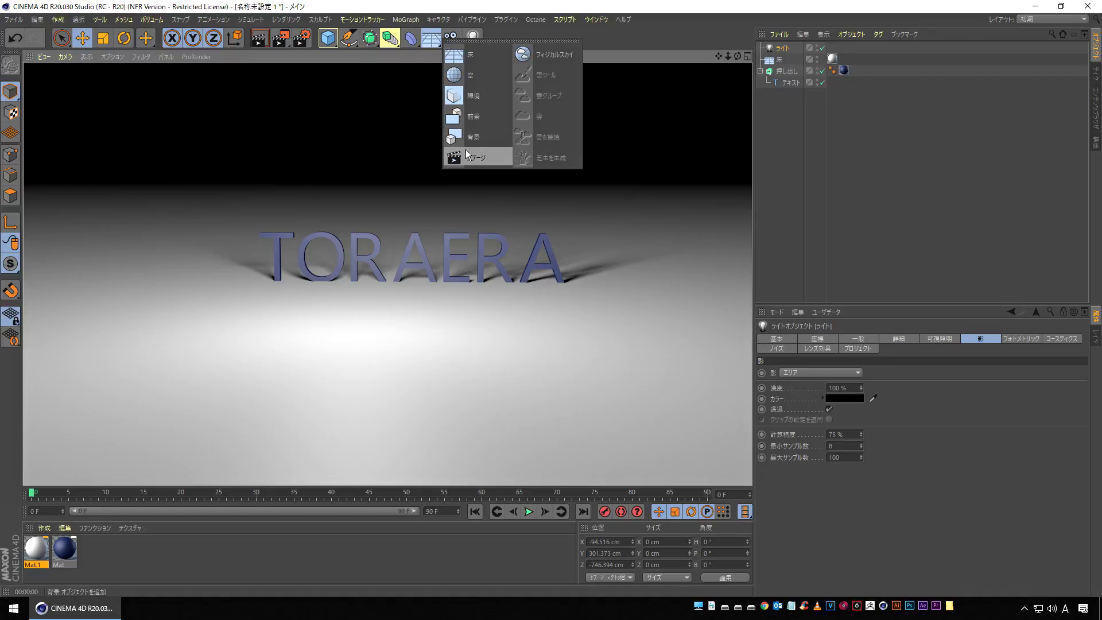
left_click(457, 141)
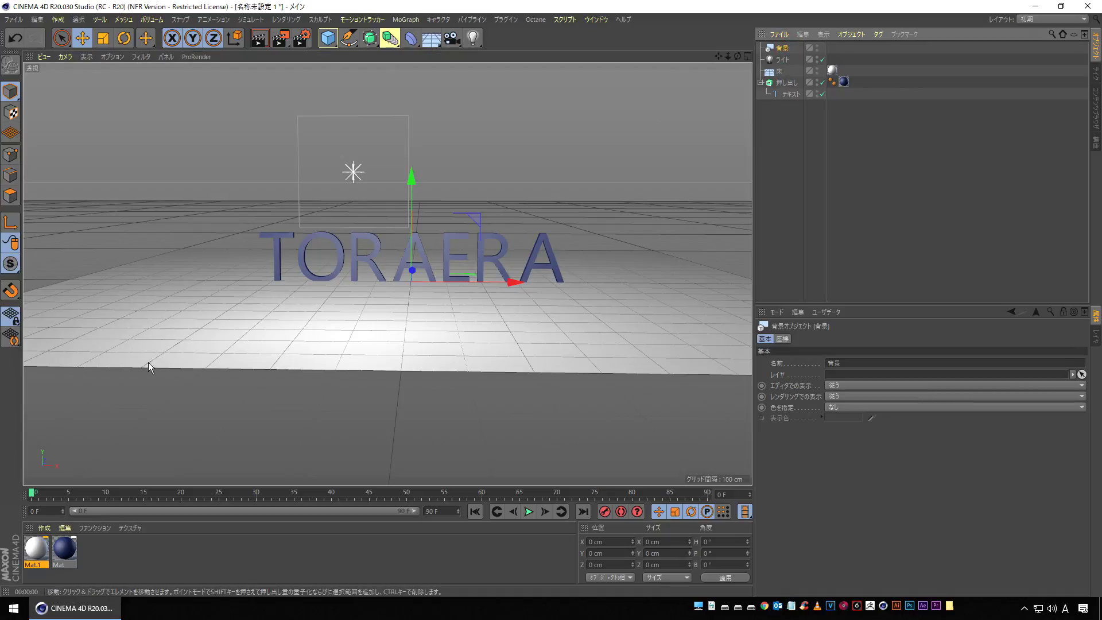
left_click_drag(35, 552, 788, 49)
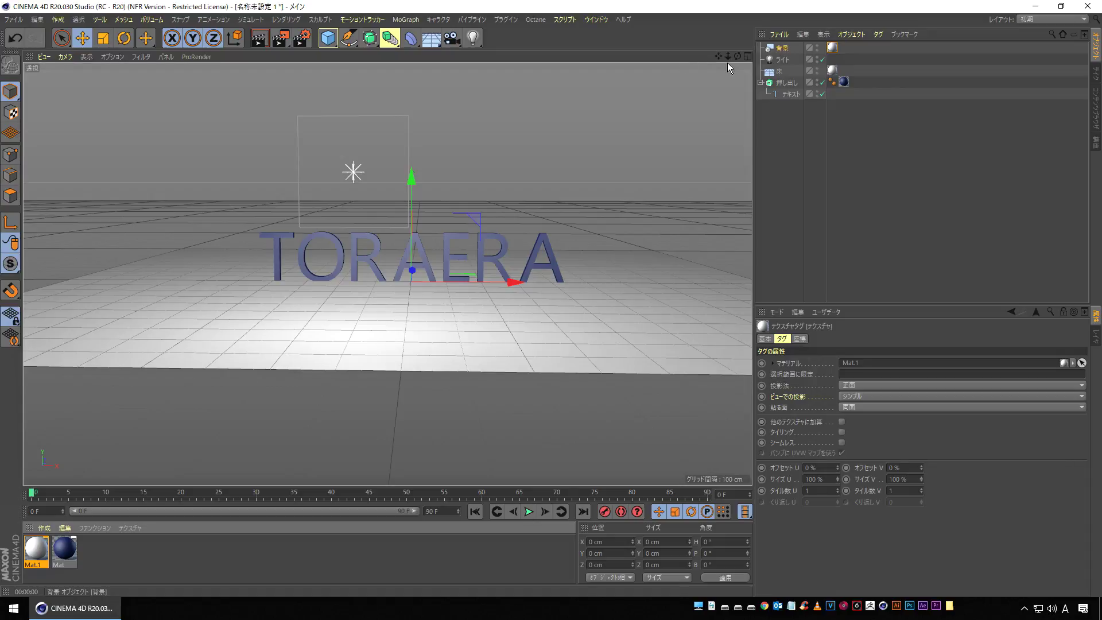
left_click(261, 42)
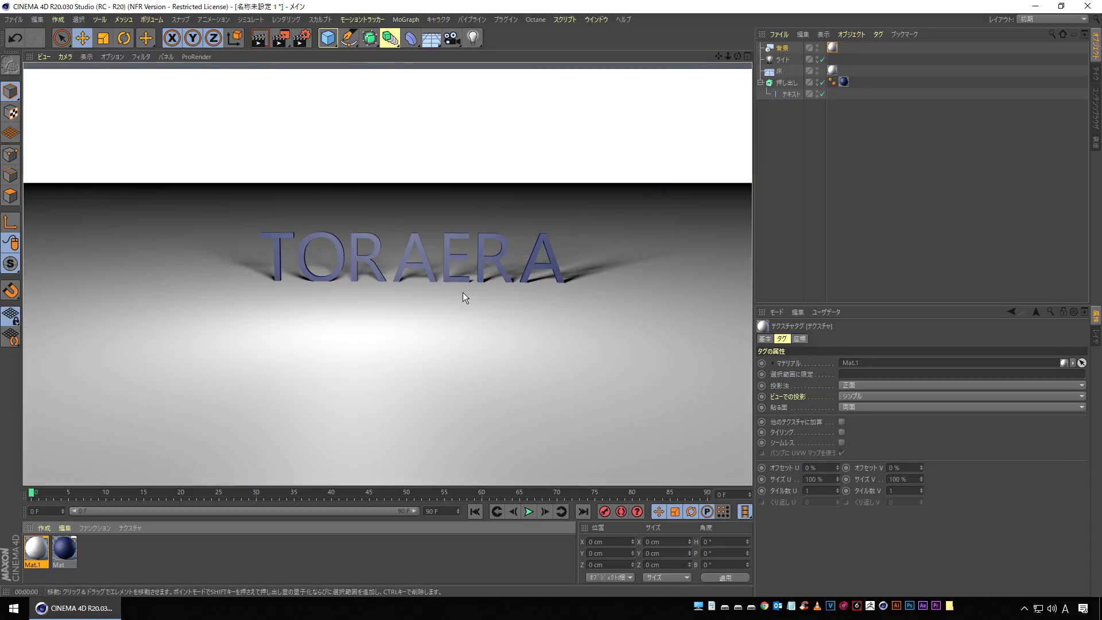
Render the scene from two more camera angles to examine where the floor meets the background.
left_click_drag(462, 291, 433, 290, "alt")
middle_click_drag(433, 291, 400, 323, "alt")
left_click_drag(398, 318, 407, 325, "alt")
left_click(265, 46)
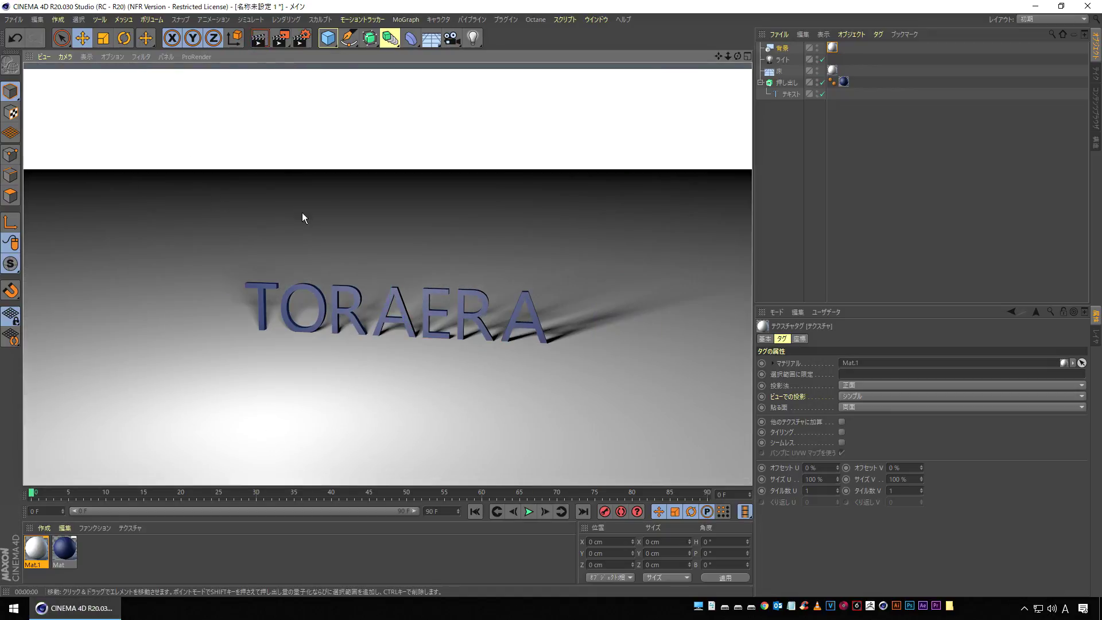
left_click_drag(476, 360, 453, 367, "alt")
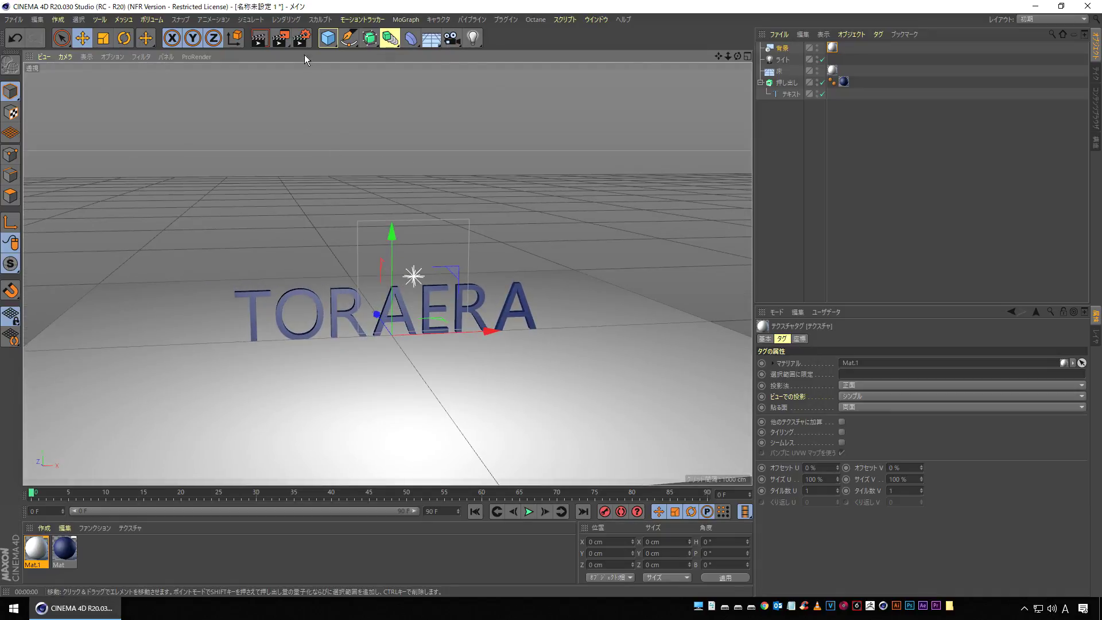
left_click(262, 42)
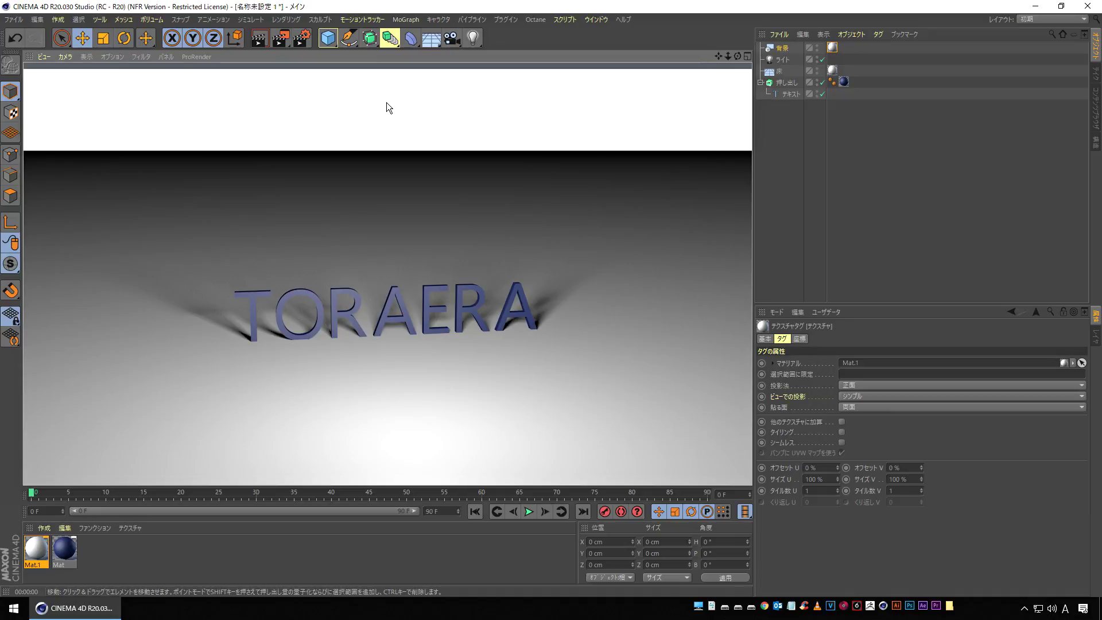
Add a Compositing (コンポジット) tag to the floor object.
left_click(780, 71)
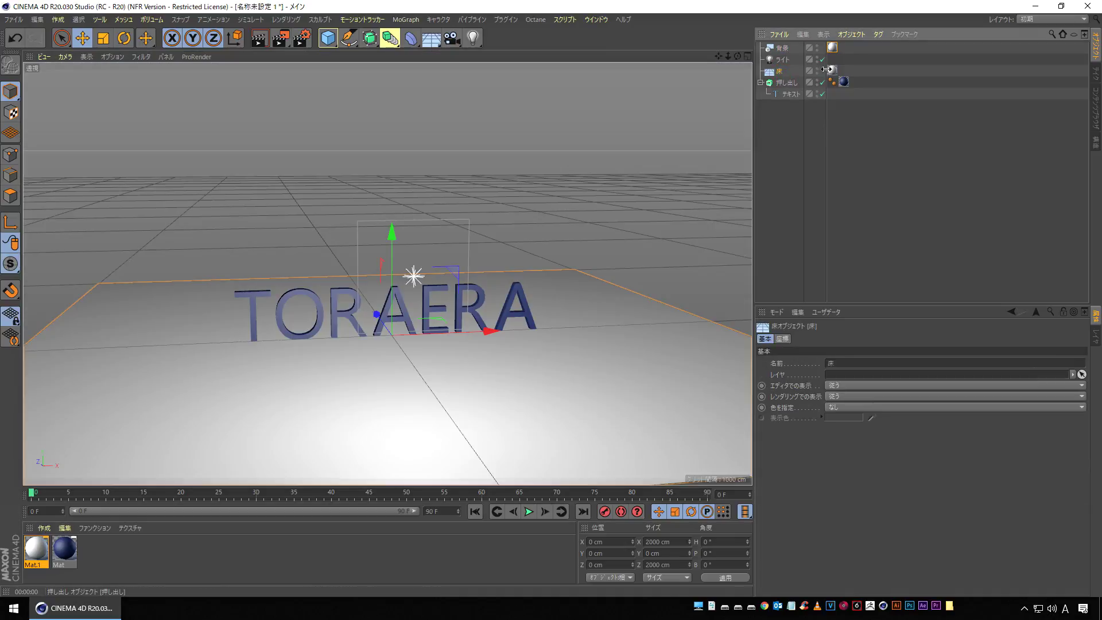
left_click(877, 34)
mouse_move(882, 49)
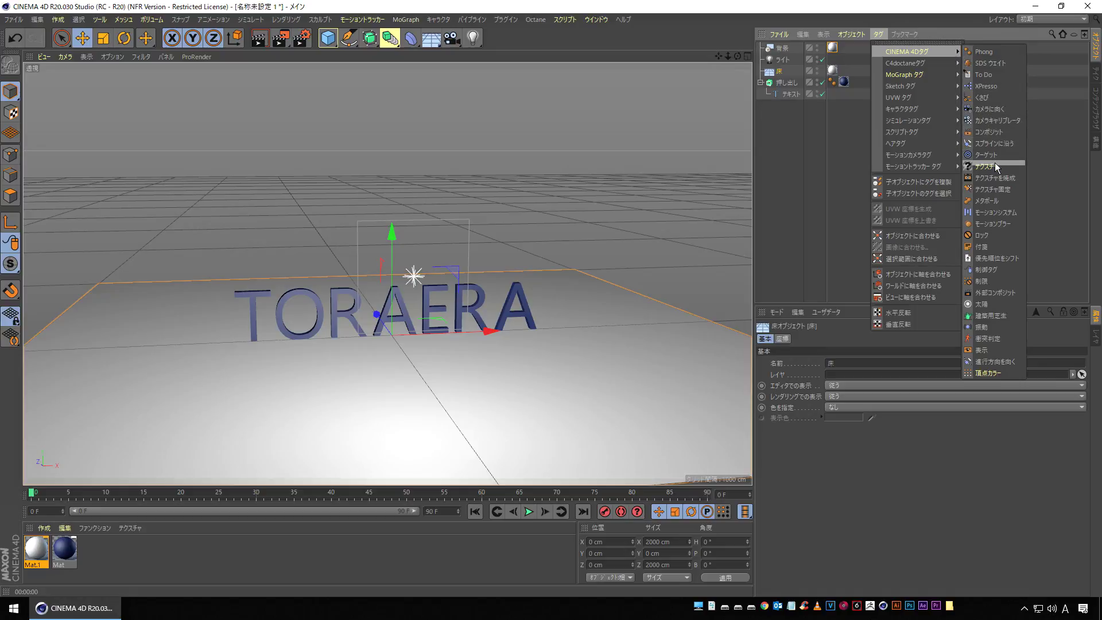
left_click(1005, 131)
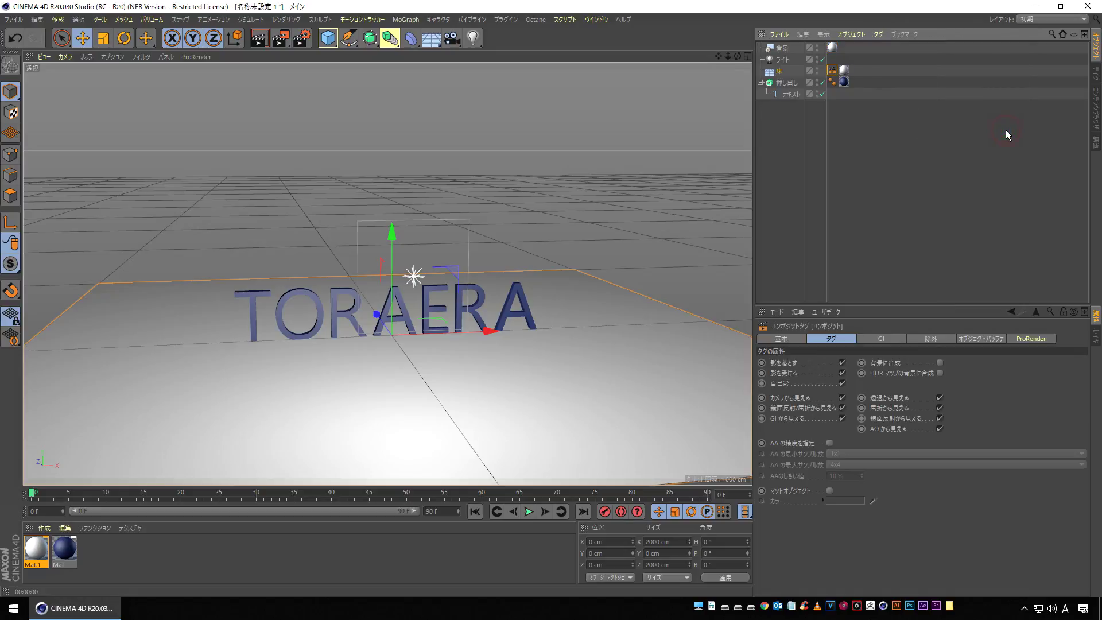
Enable compositing with the background (背景に合成) in the floor's Compositing tag and render the view.
left_click(781, 70)
left_click(833, 74)
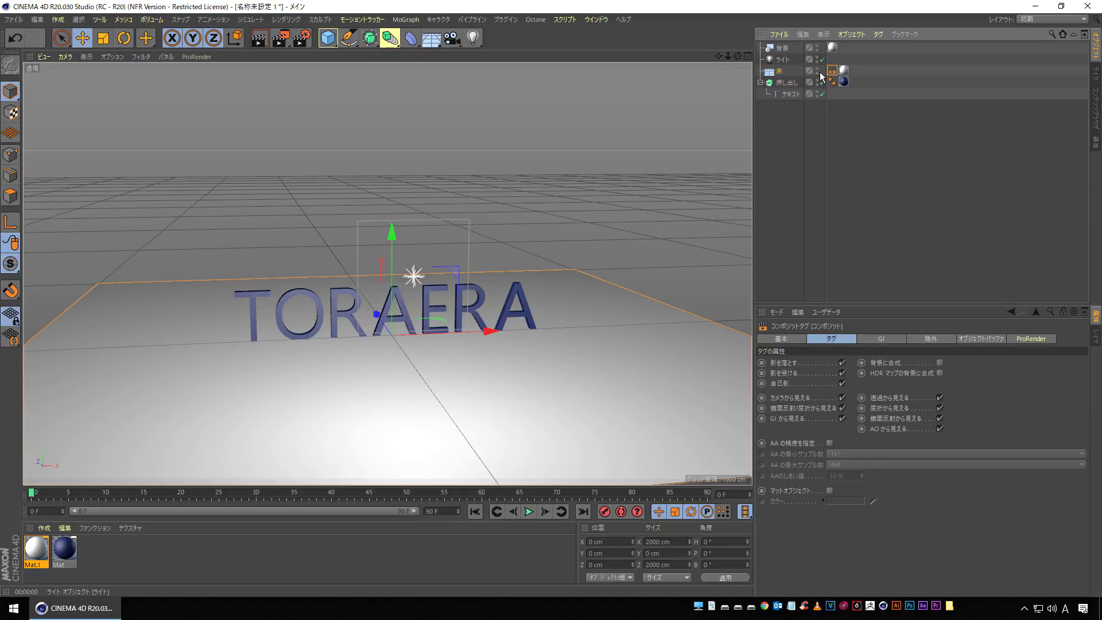
left_click(841, 70)
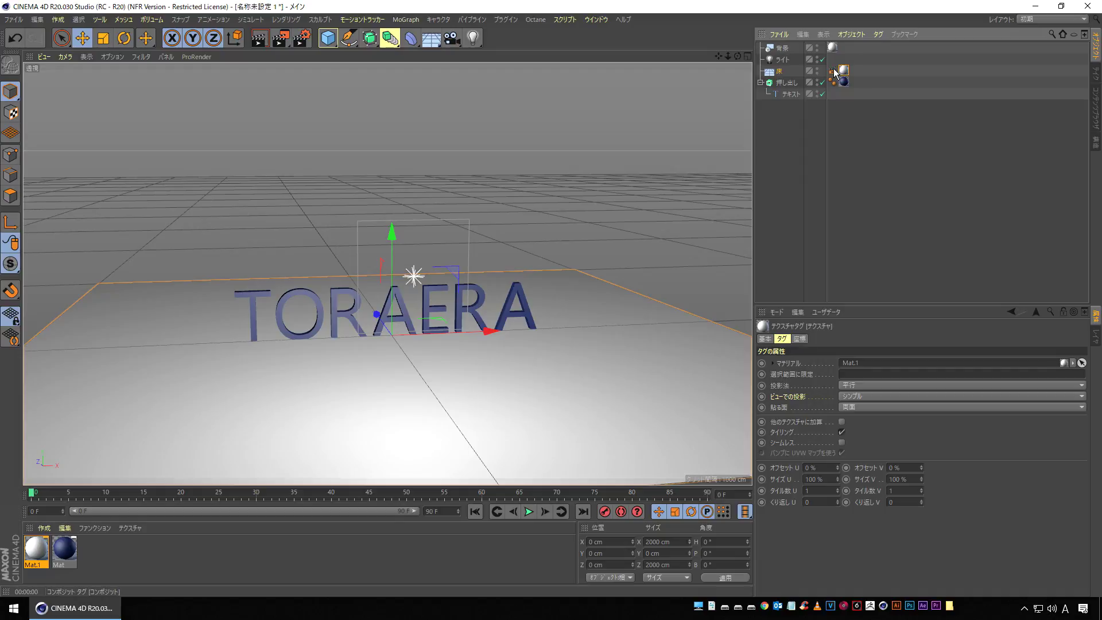
left_click(832, 70)
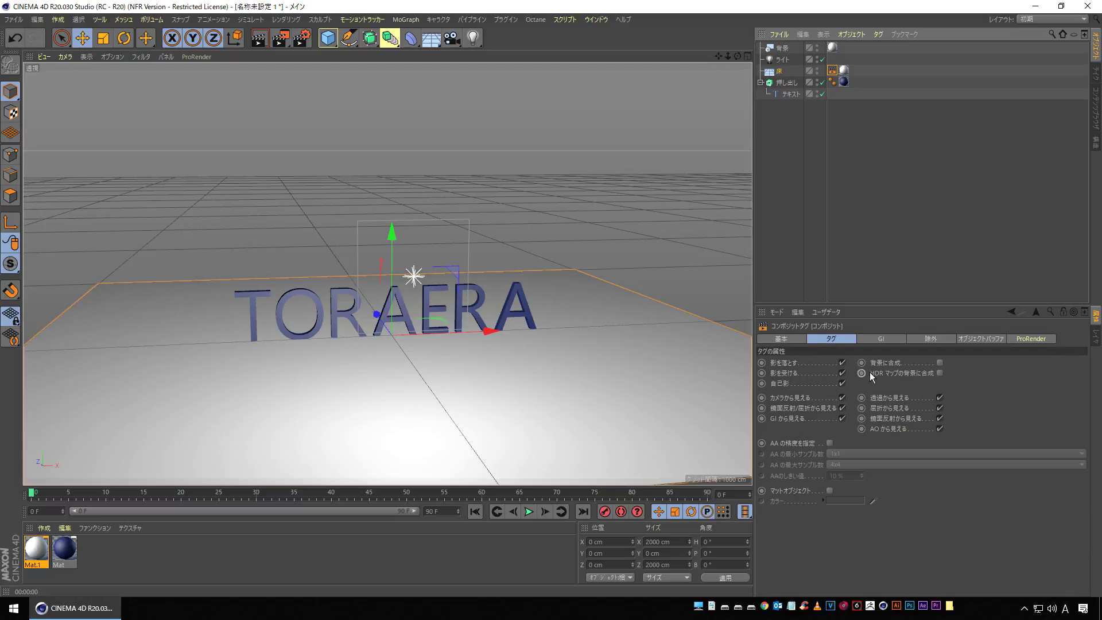
left_click(940, 363)
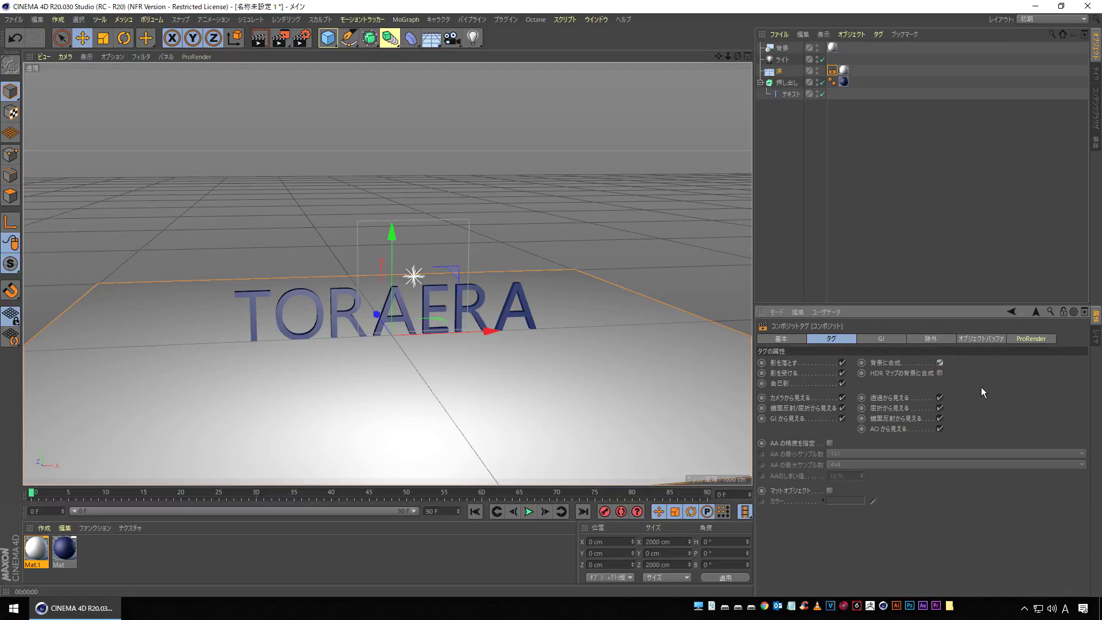
left_click(257, 40)
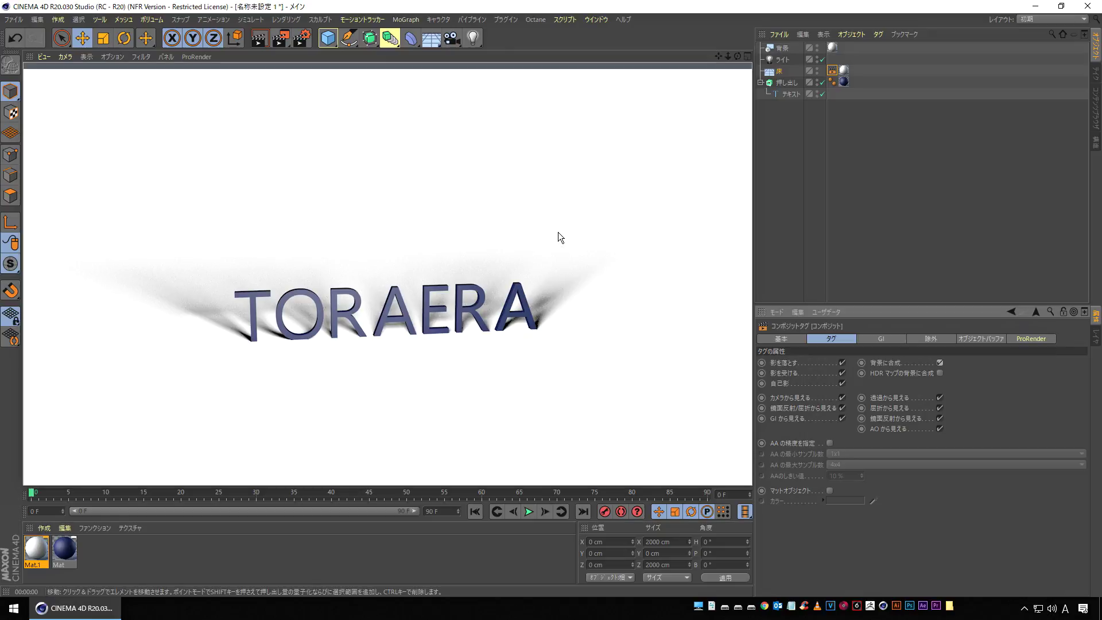
Render the scene from several side, low and raised camera angles to examine the text's shadows against the background.
left_click(391, 342)
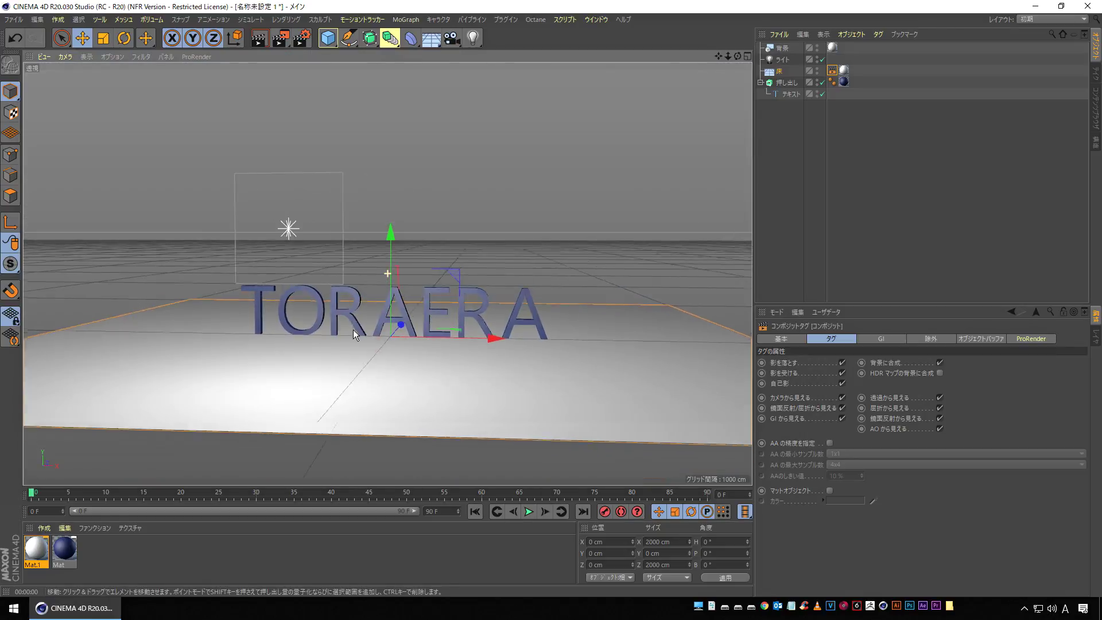
left_click(259, 41)
left_click(318, 349)
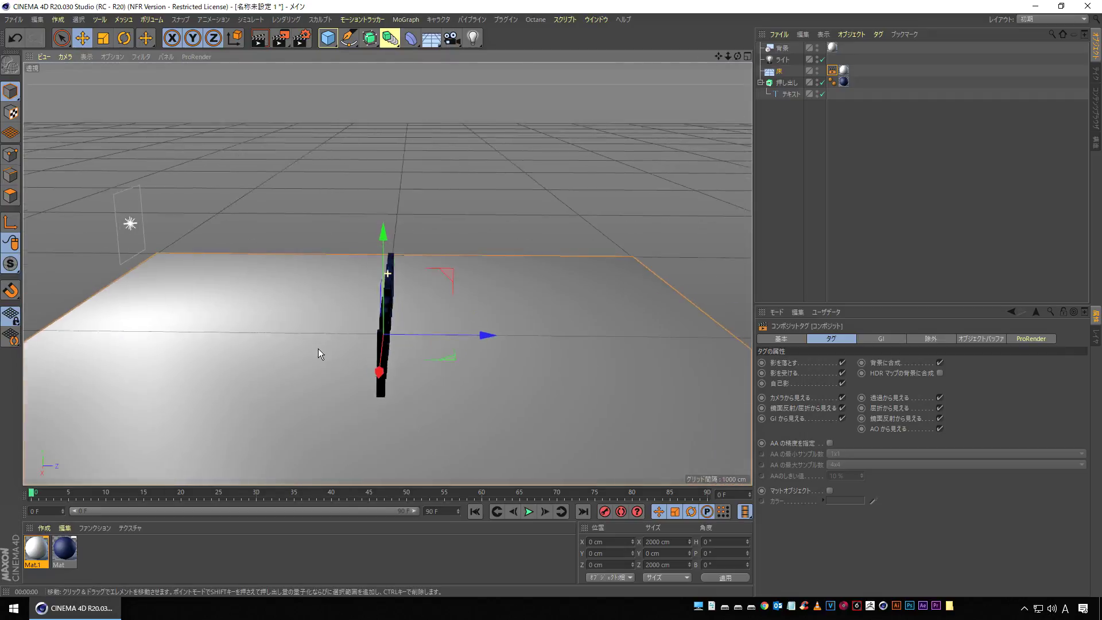
left_click_drag(301, 313, 302, 306, "alt")
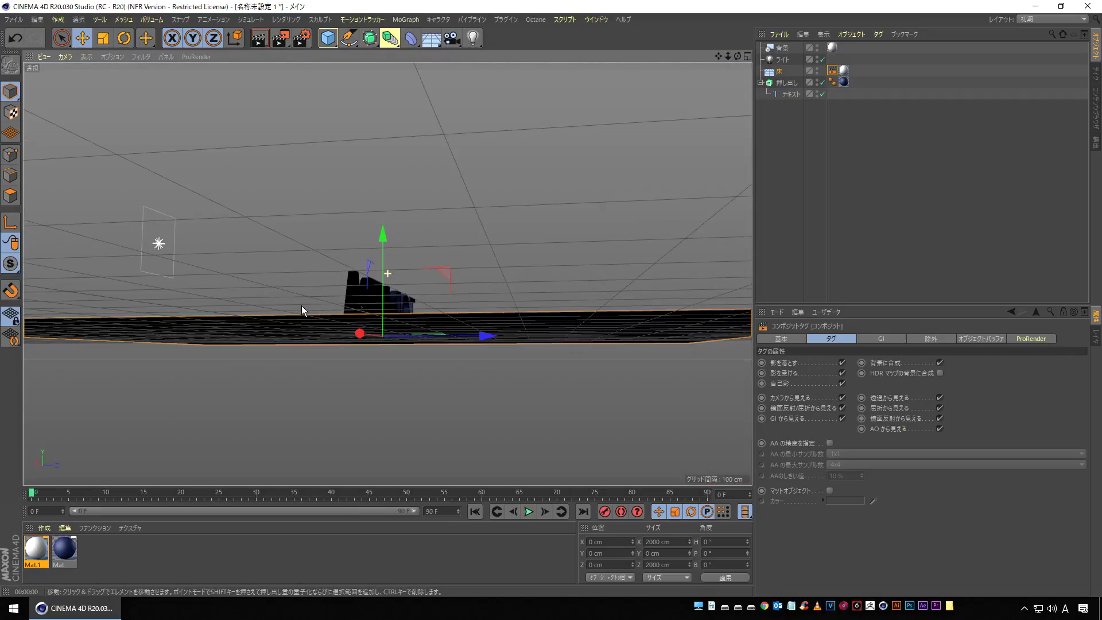
left_click(260, 38)
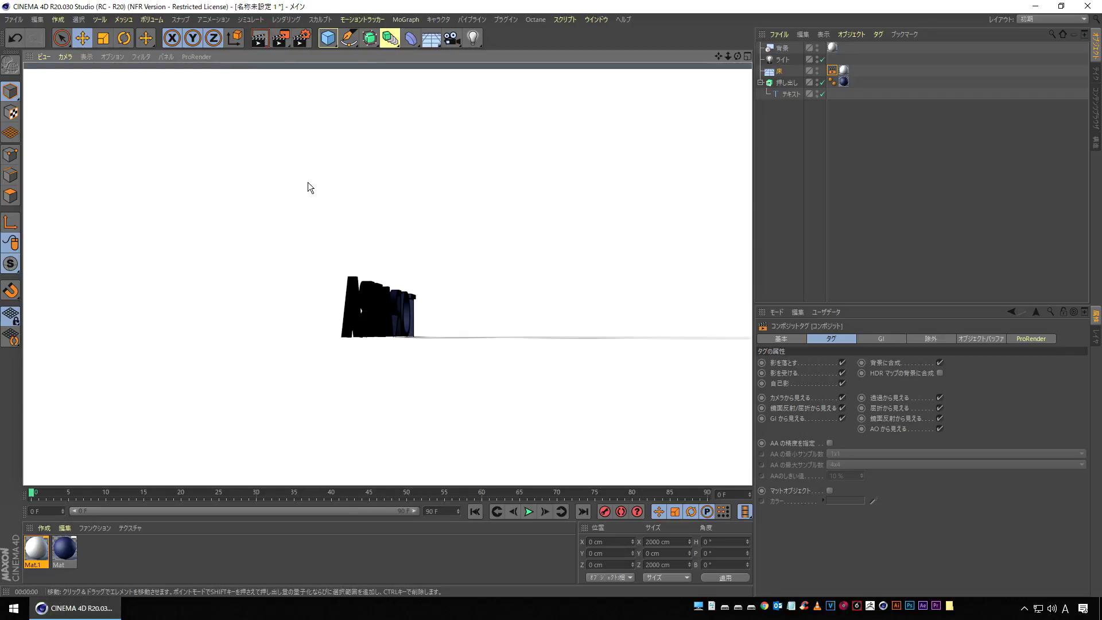
left_click_drag(285, 227, 366, 311, "alt")
left_click(260, 39)
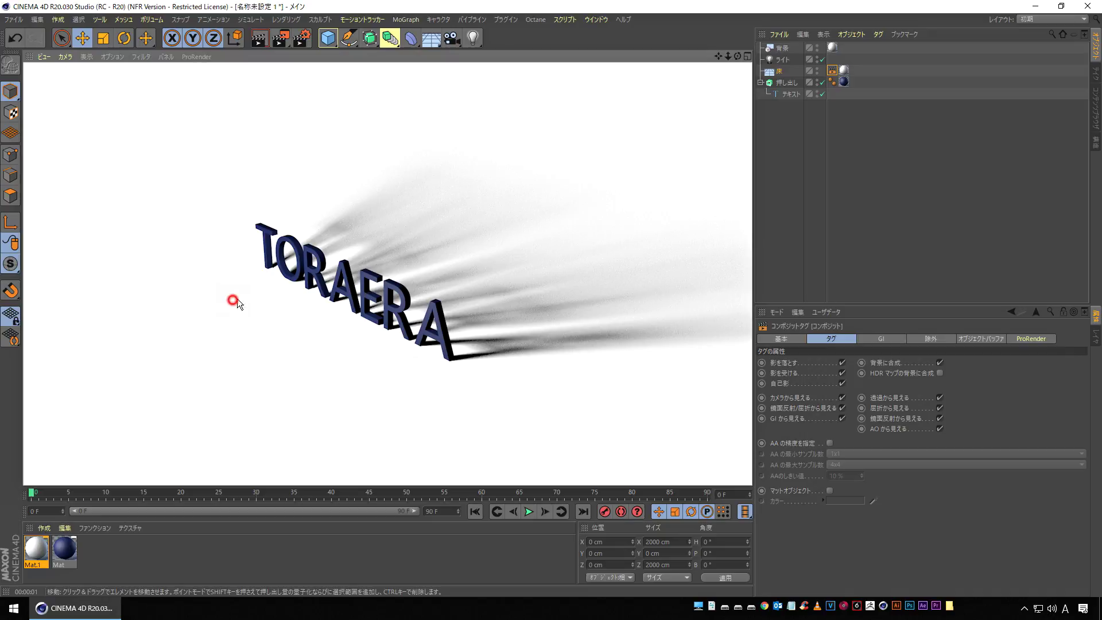
left_click_drag(235, 299, 263, 268, "alt")
left_click(264, 45)
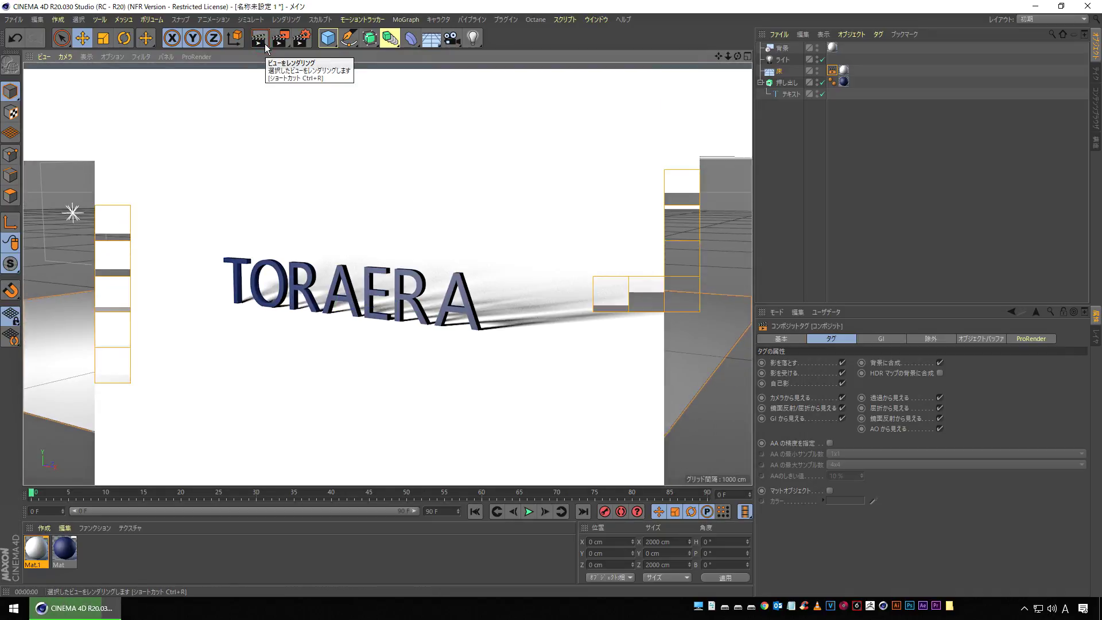
left_click_drag(271, 365, 354, 335, "alt")
left_click(260, 39)
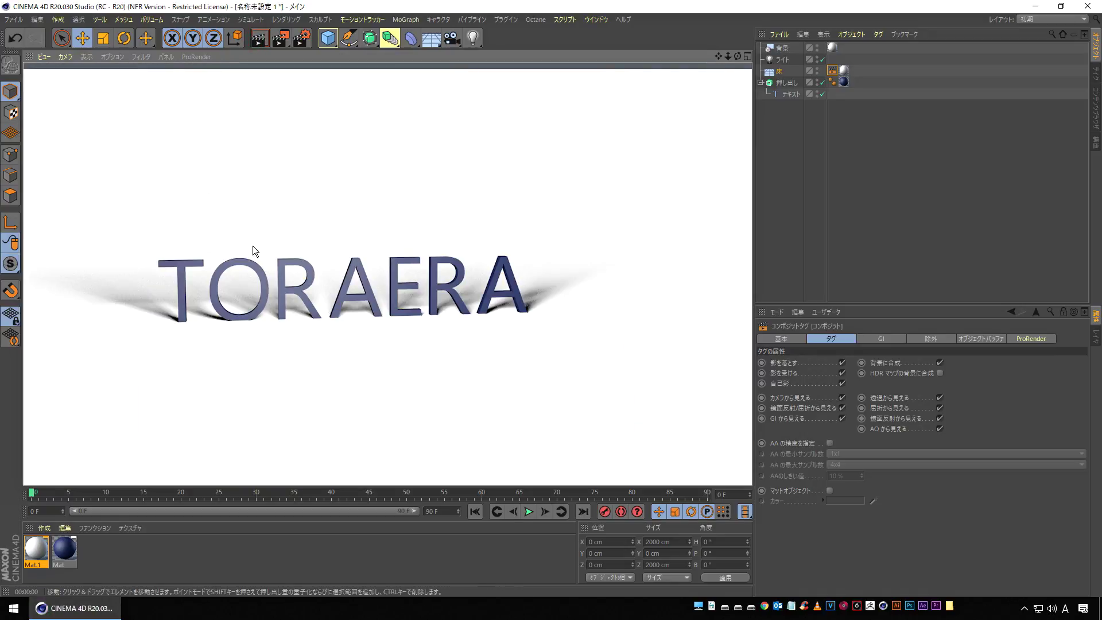
Change the Mat.1 material's colour to light blue with H 193°, S 34 % and V 100 %, and render the view.
double_click(29, 549)
left_click_drag(390, 78, 529, 119)
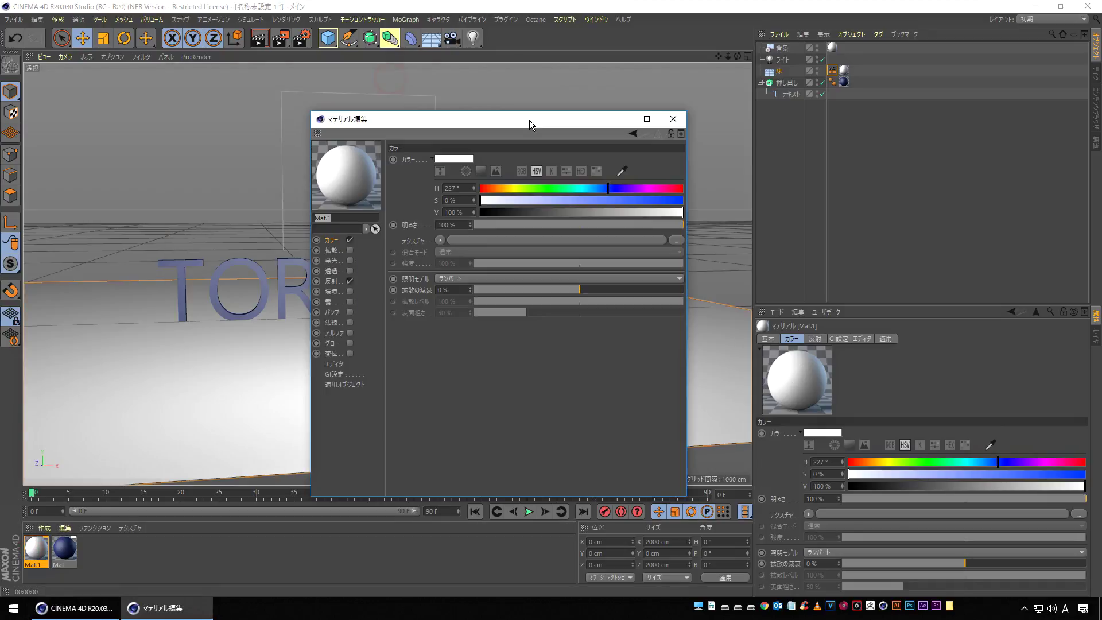
left_click(588, 188)
left_click(561, 199)
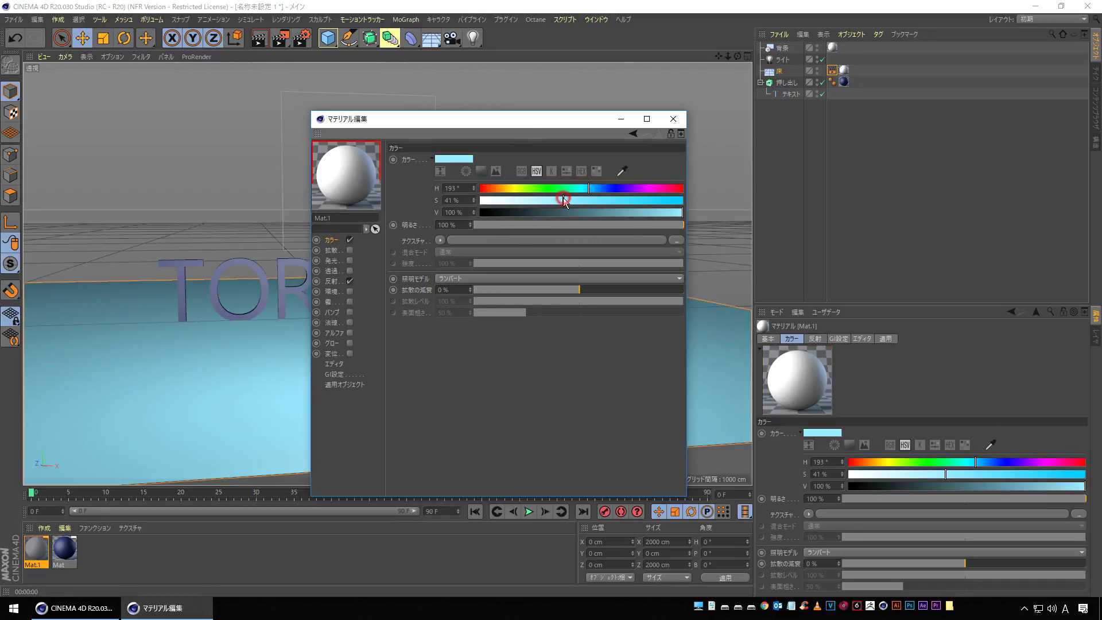
left_click_drag(545, 199, 547, 200)
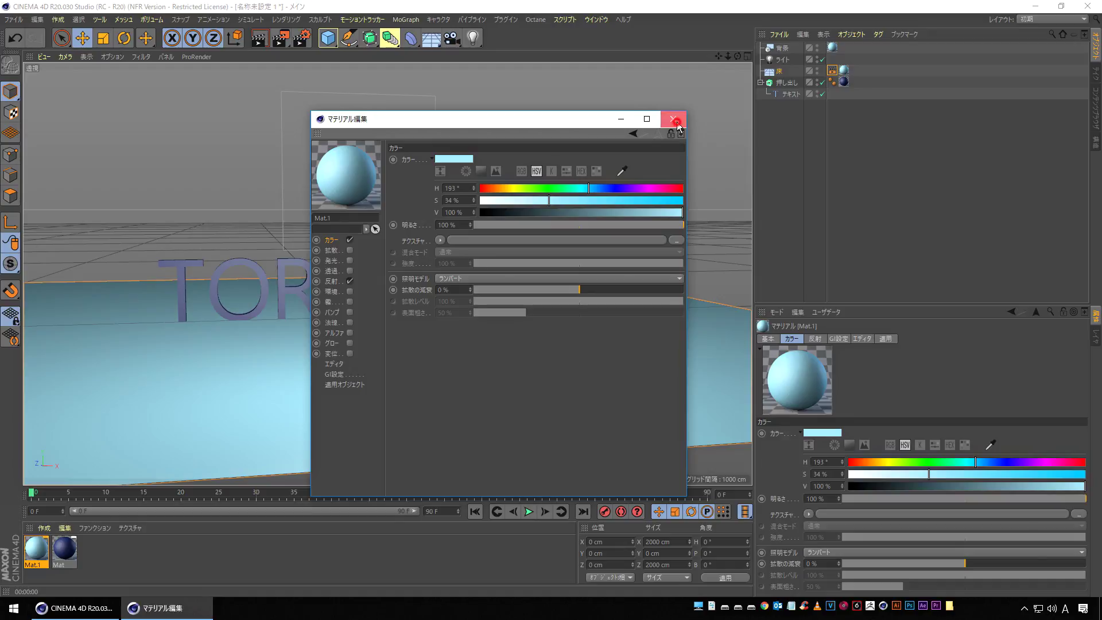
left_click(673, 119)
left_click(260, 39)
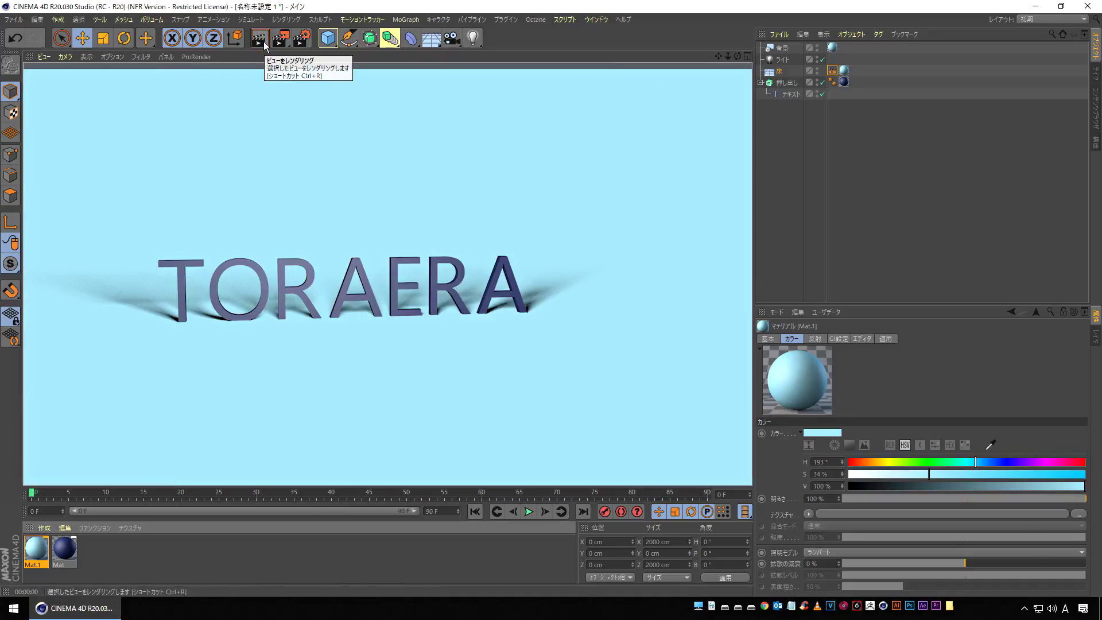
Change the text material Mat to dark grey with saturation 0 % and value 37 %, and render the view.
double_click(64, 548)
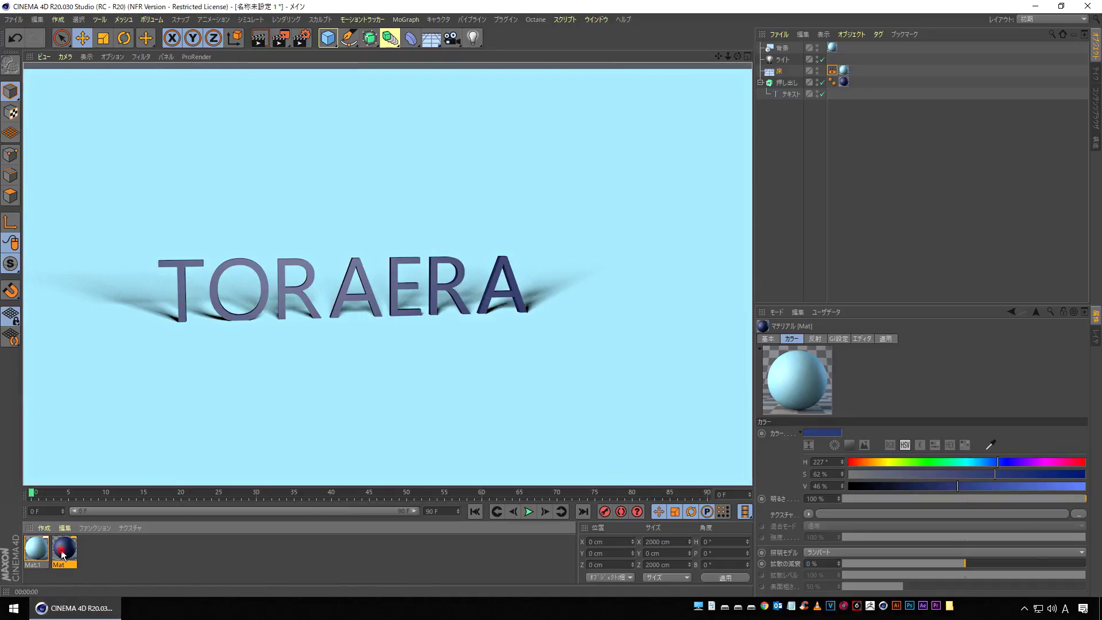
left_click(343, 158)
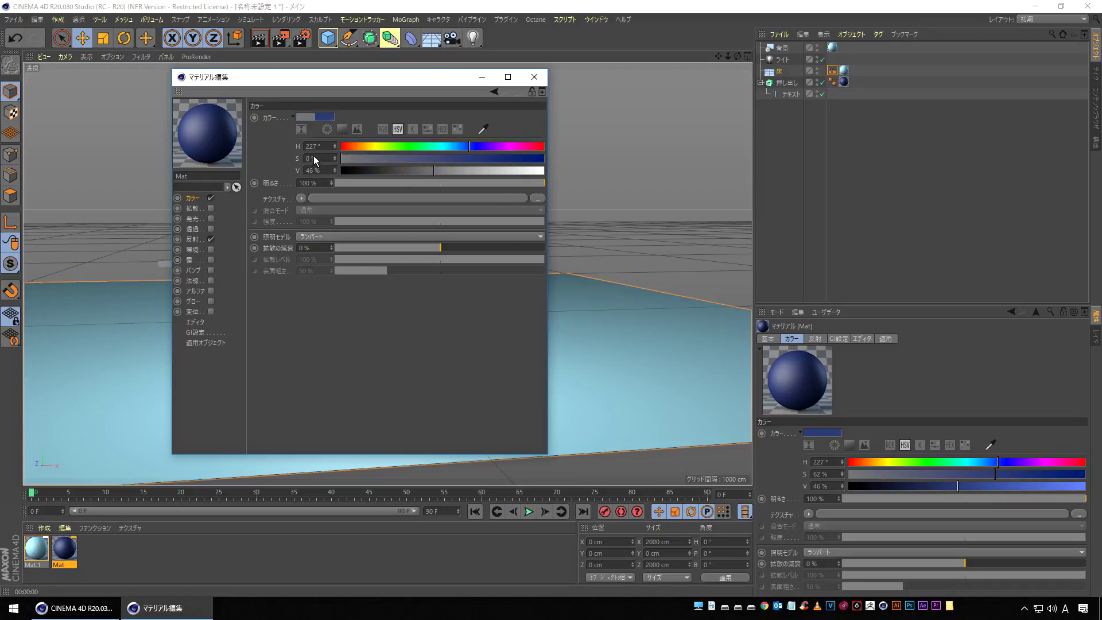
left_click(411, 171)
left_click_drag(410, 171, 417, 173)
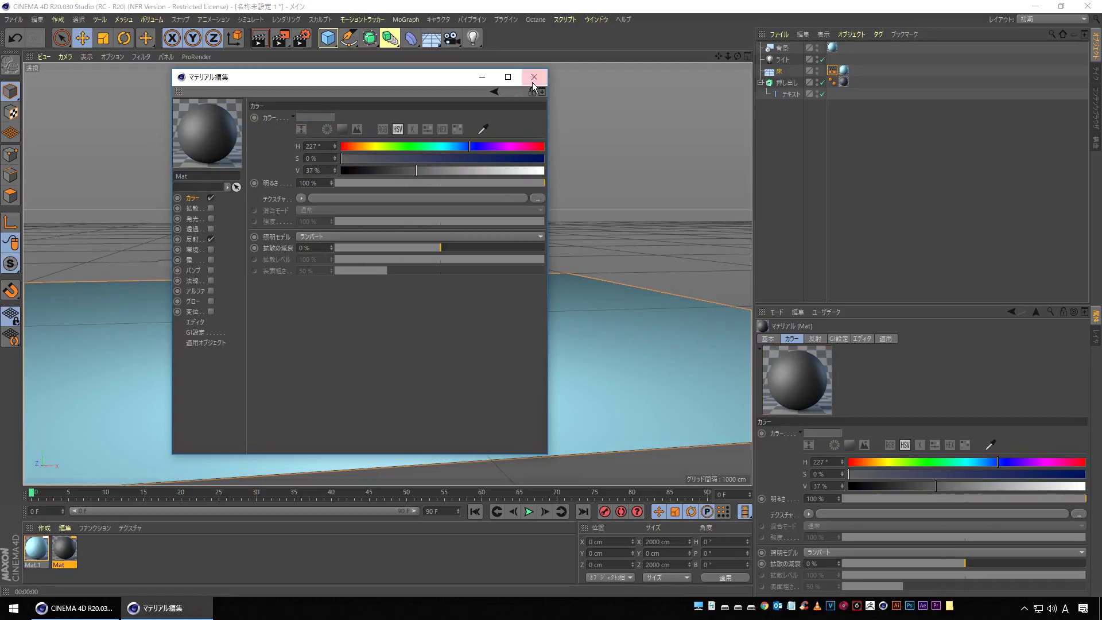
left_click(534, 77)
left_click(253, 41)
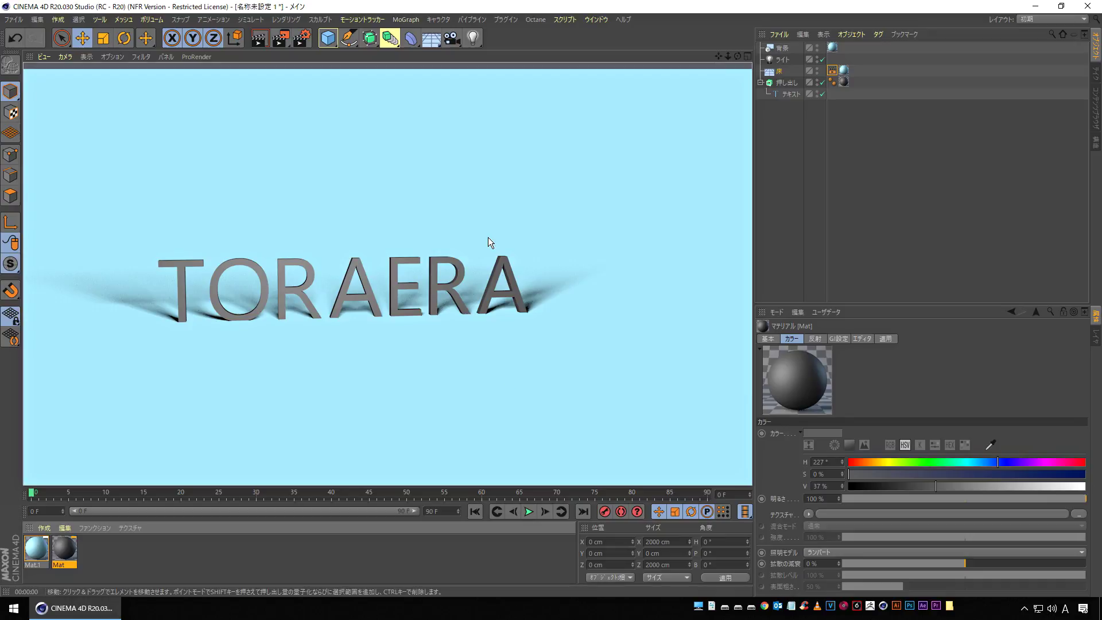
Record a keyframe for the extruded text at frame 20 in its current position.
left_click_drag(33, 496, 153, 497)
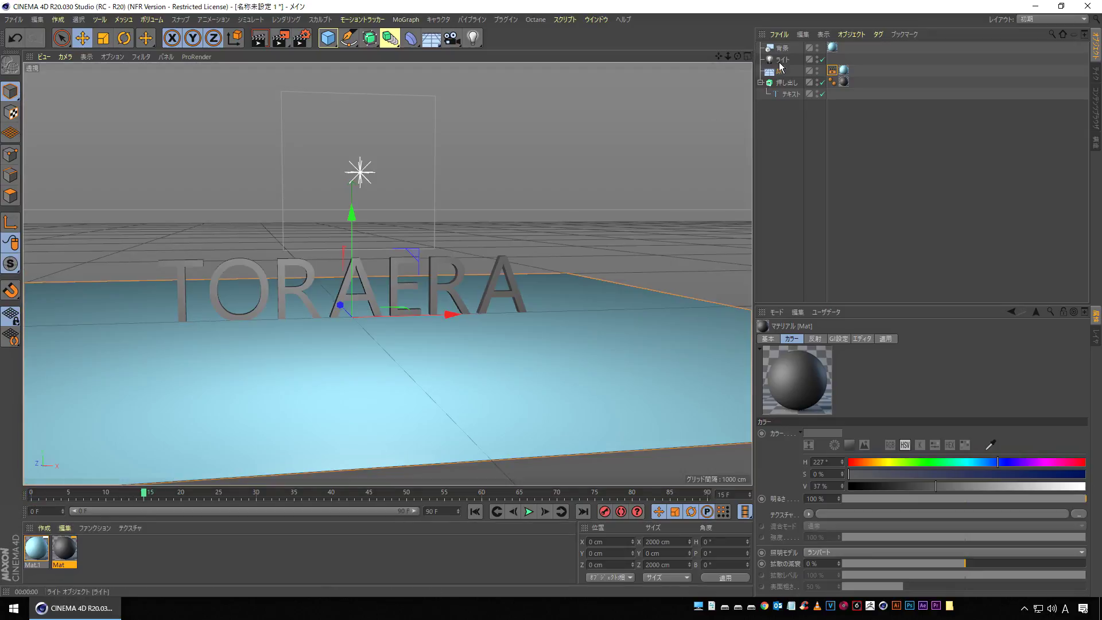
left_click(792, 85)
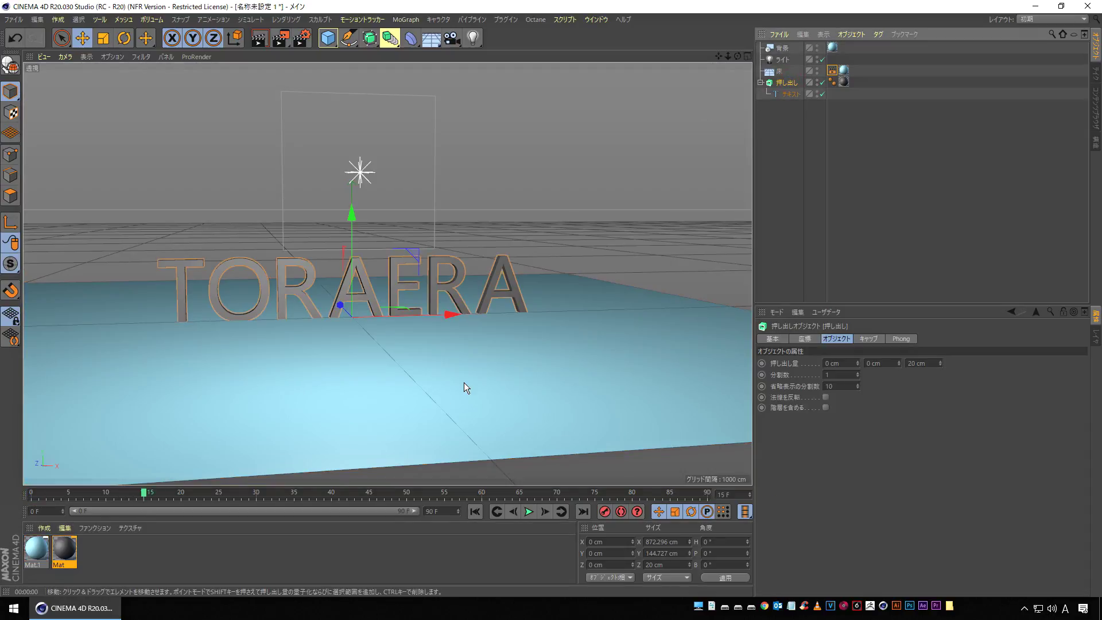
left_click_drag(143, 499, 175, 497)
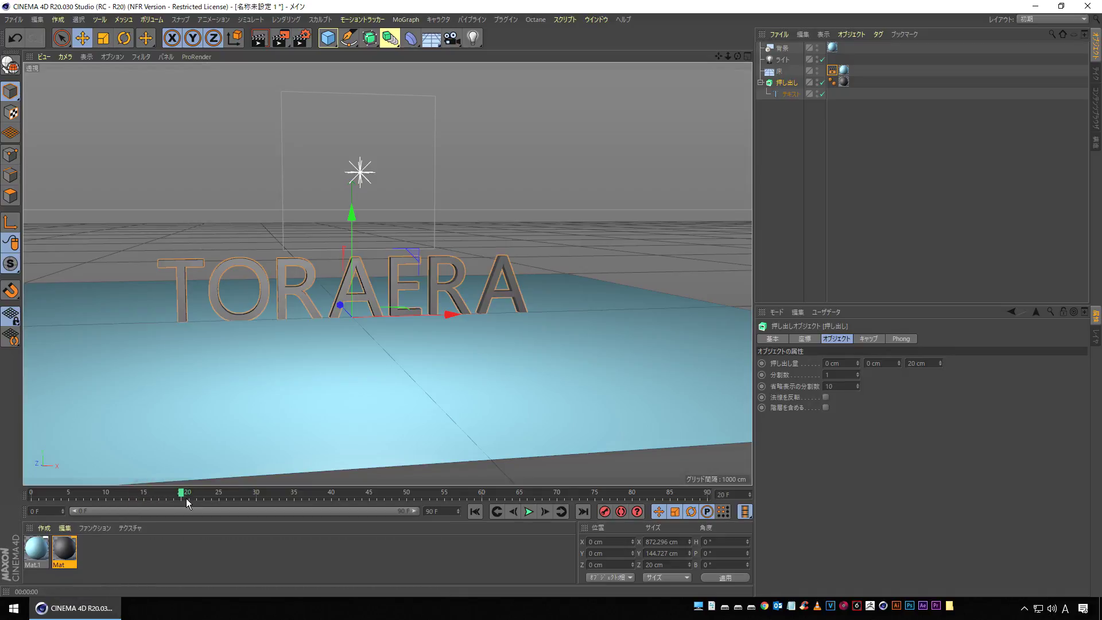
left_click(604, 510)
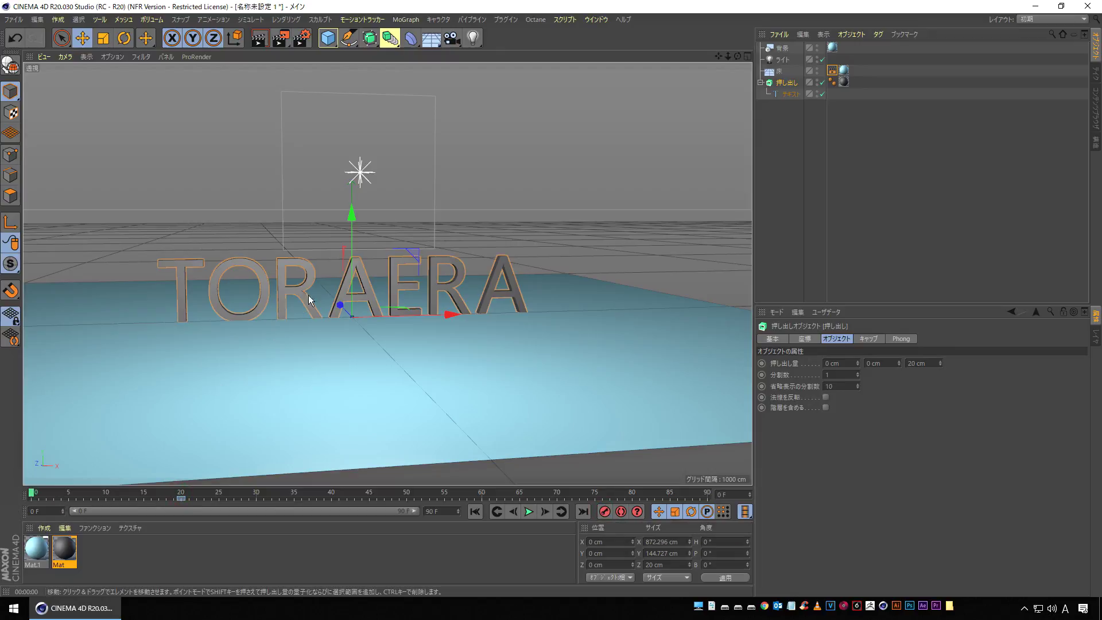
Lower the extruded text below the floor to about Y -151 cm, record a keyframe at frame 0 and play the animation.
left_click_drag(349, 215, 356, 277)
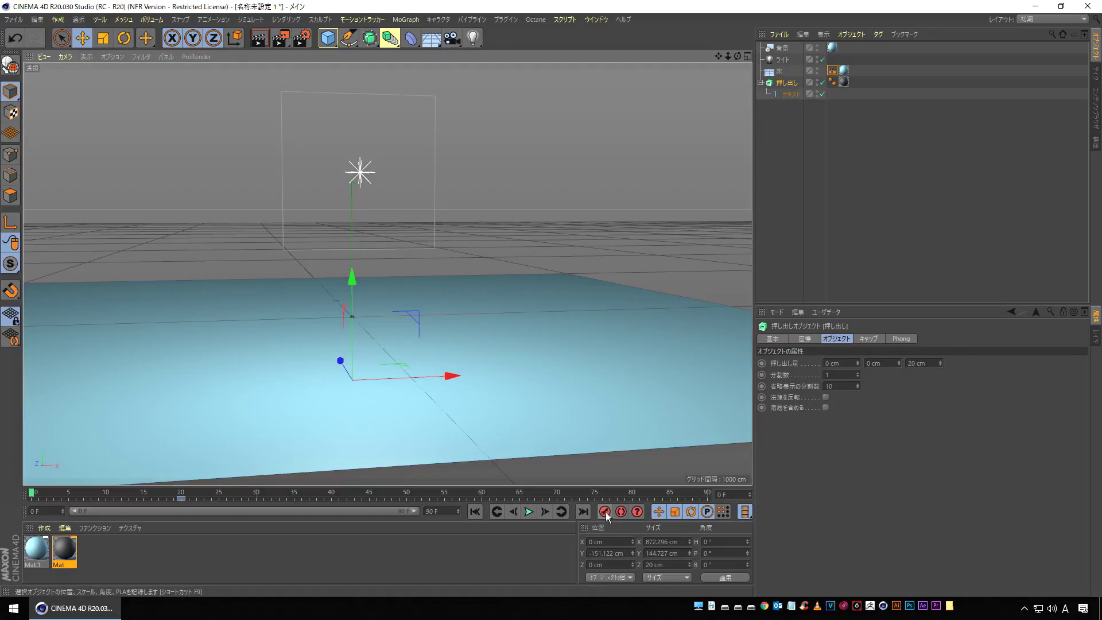
left_click(529, 512)
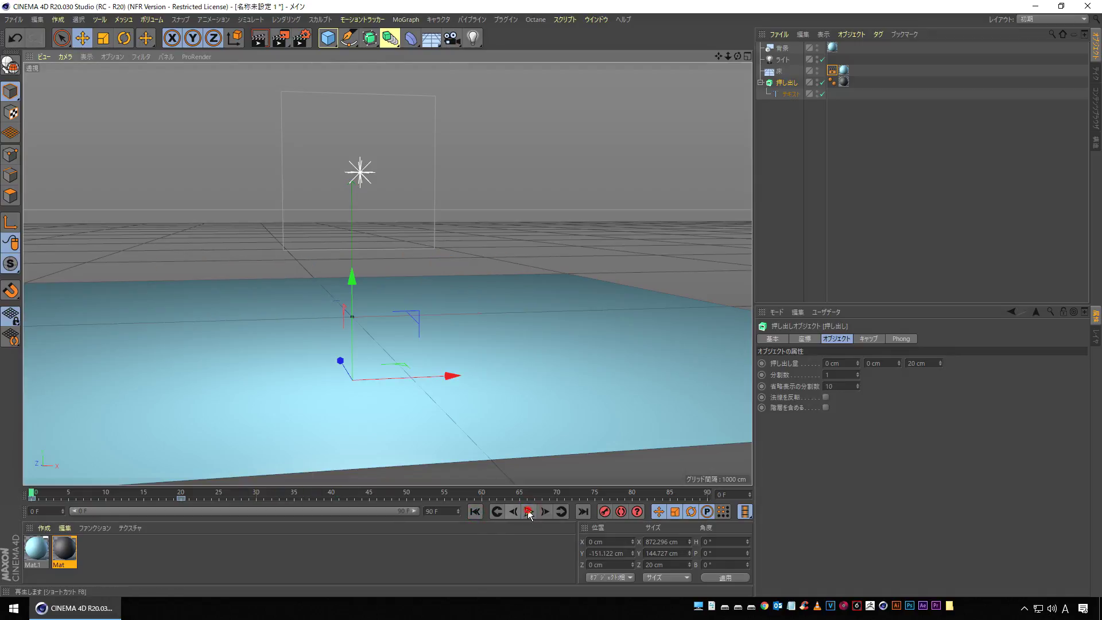
left_click(528, 512)
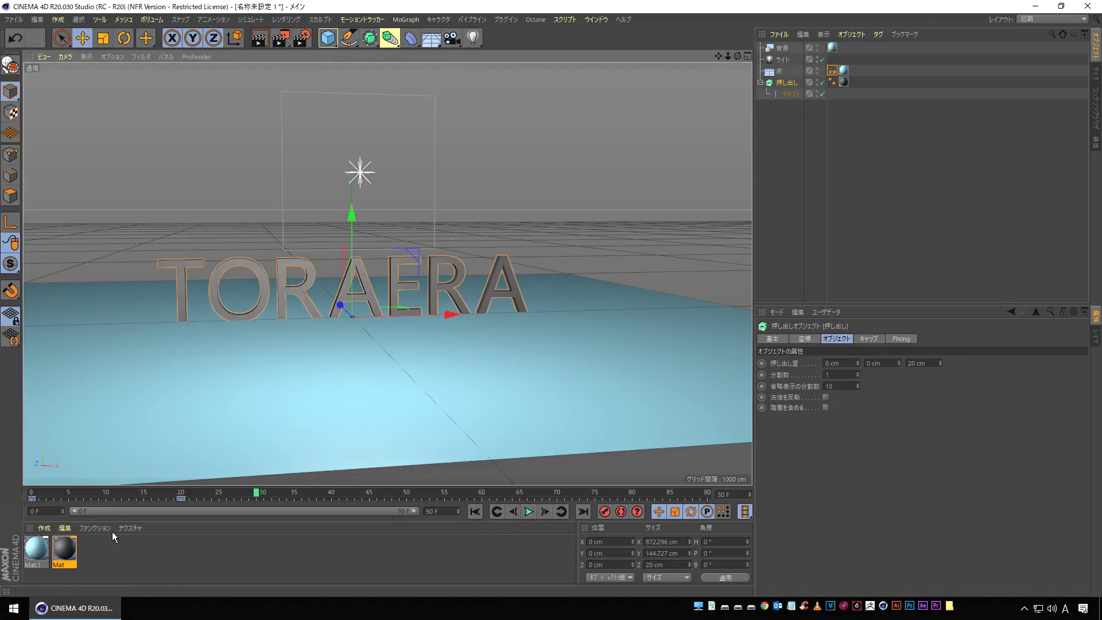
Render the view at frames 5 and 14 to examine the text and its shadows as it rises from the floor.
left_click_drag(257, 497, 70, 498)
scroll(283, 299, "down", 3)
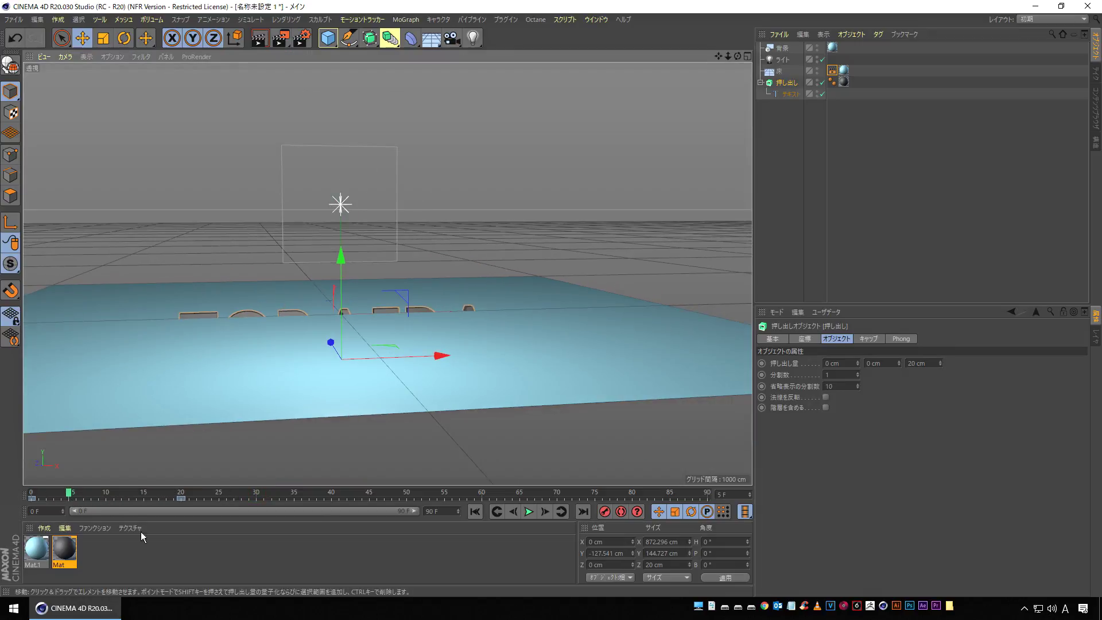
left_click(259, 39)
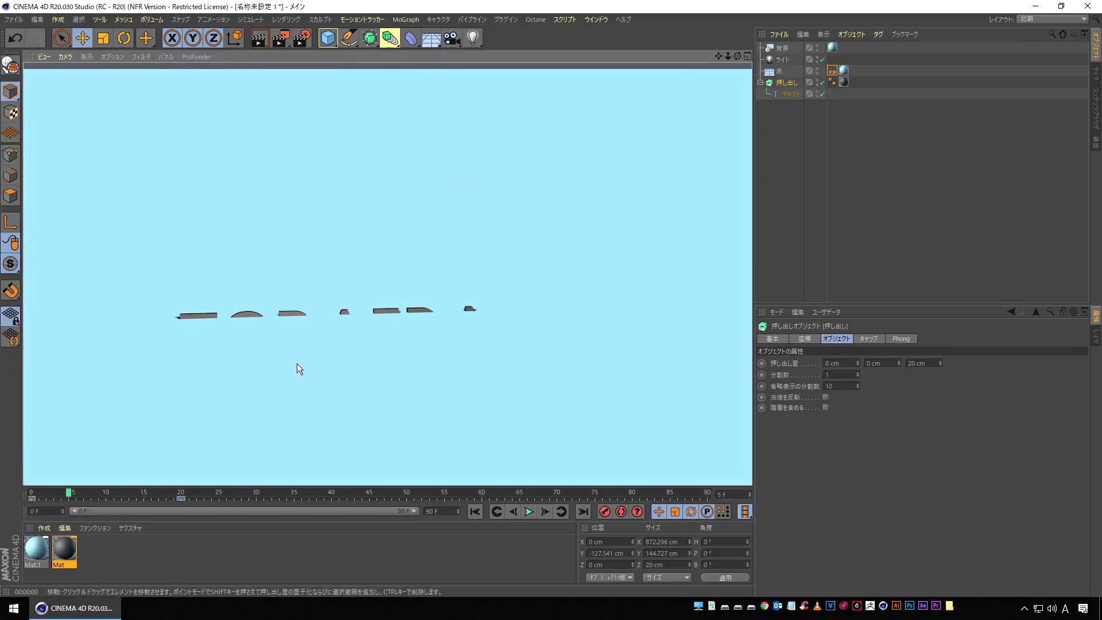
left_click_drag(73, 497, 136, 496)
left_click(259, 39)
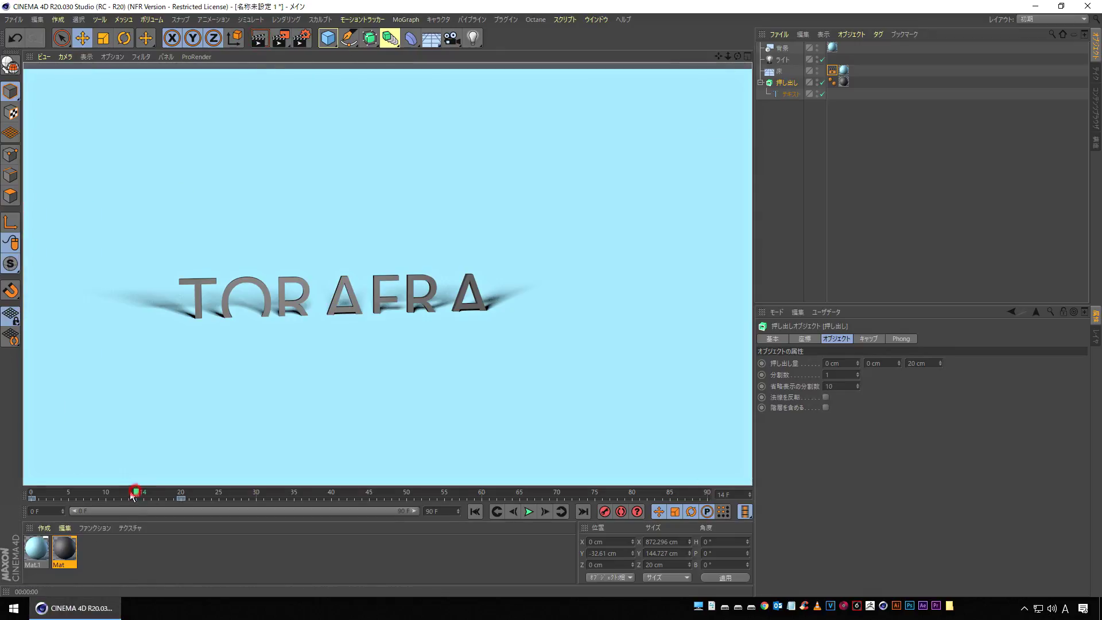
Add a camera to the scene at frame 30 and look through it.
left_click_drag(132, 494, 256, 494)
left_click(452, 39)
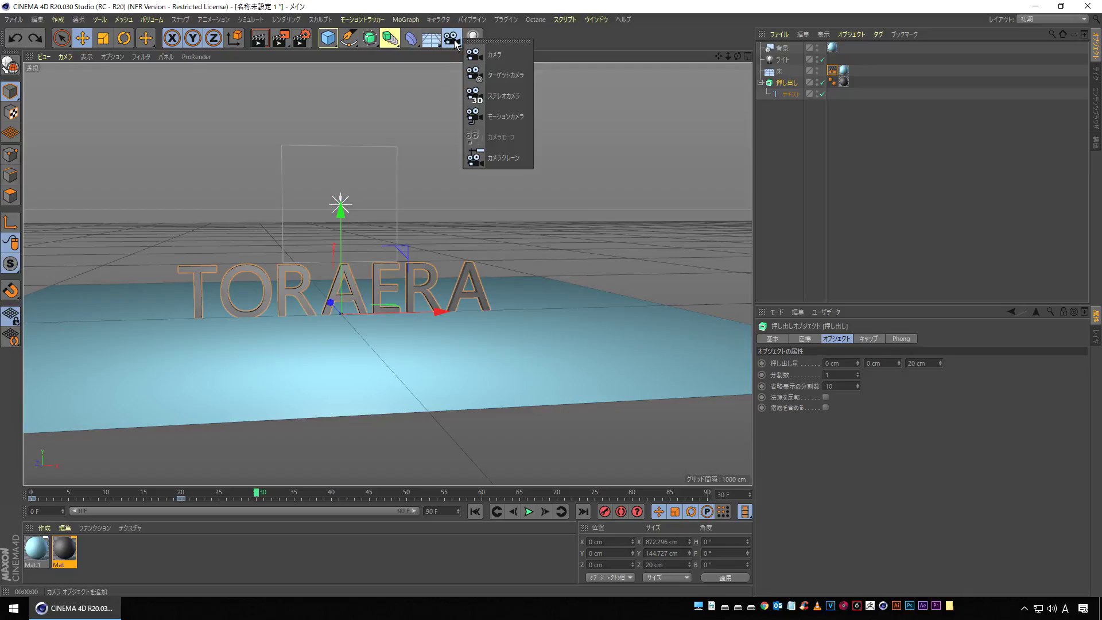
left_click(482, 56)
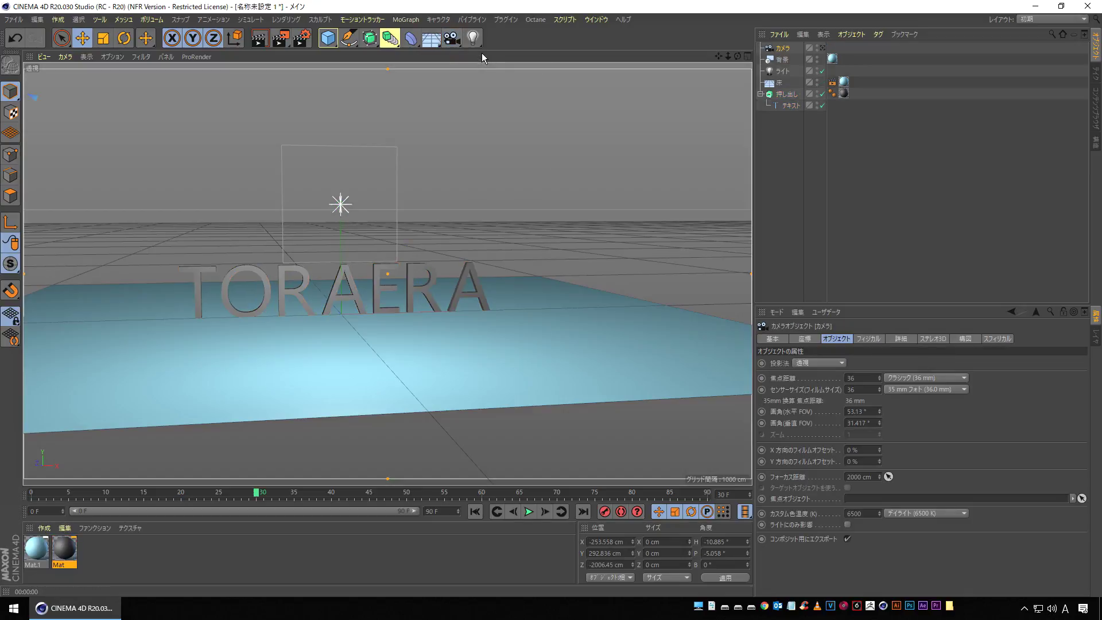
left_click(786, 49)
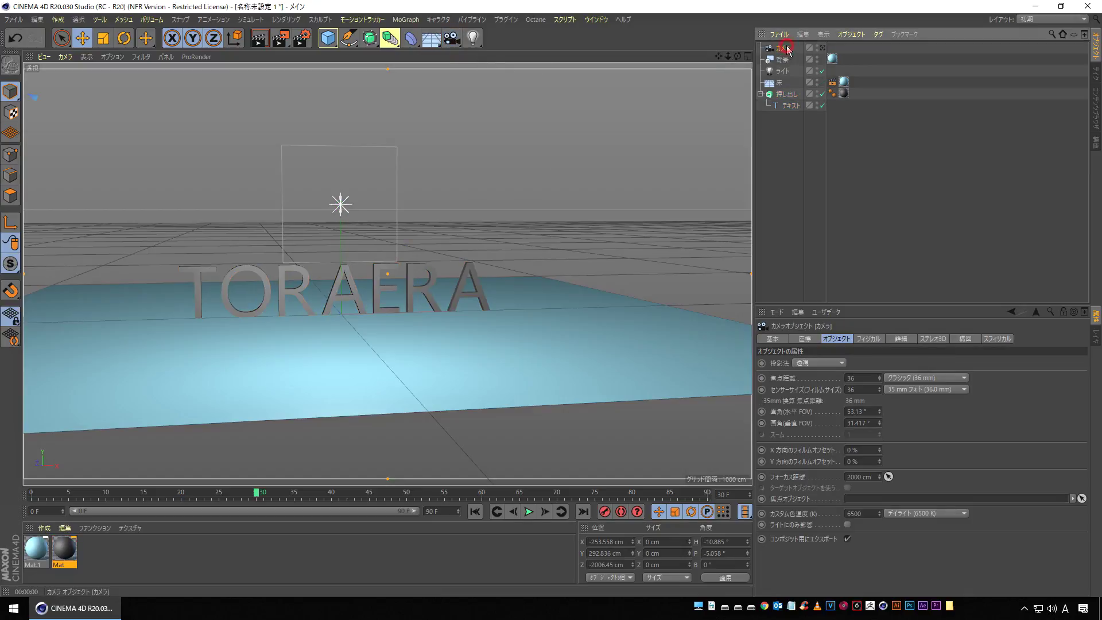
left_click(821, 48)
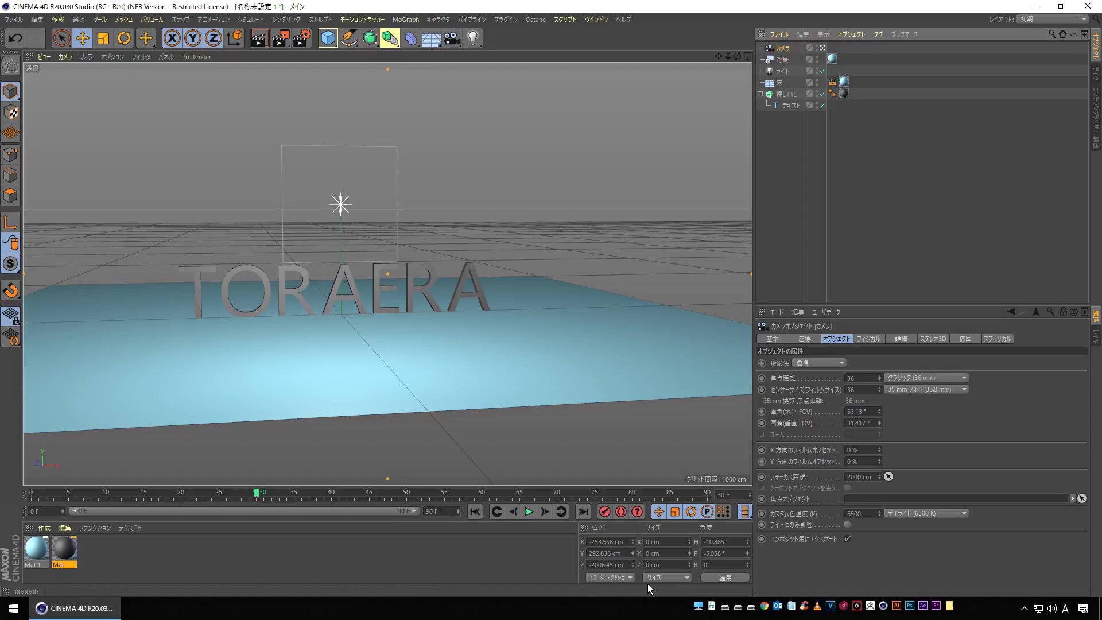
Set the camera's heading and pitch to 0°, centre the text in its view at about X 1 cm, Y 61 cm, and render.
left_click(737, 542)
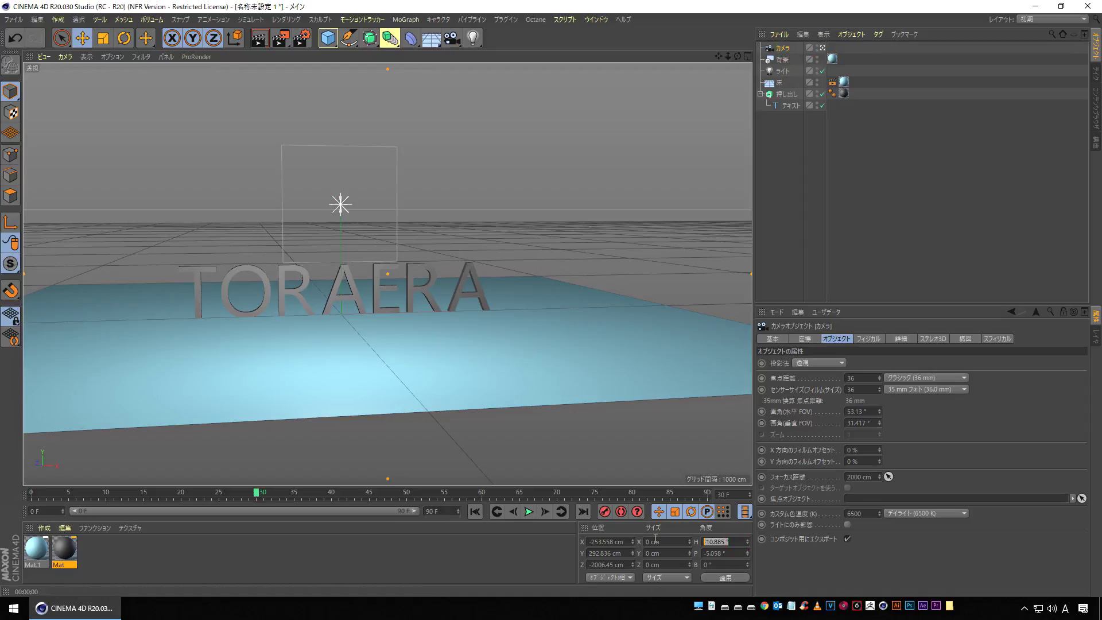
type("0")
key("Return")
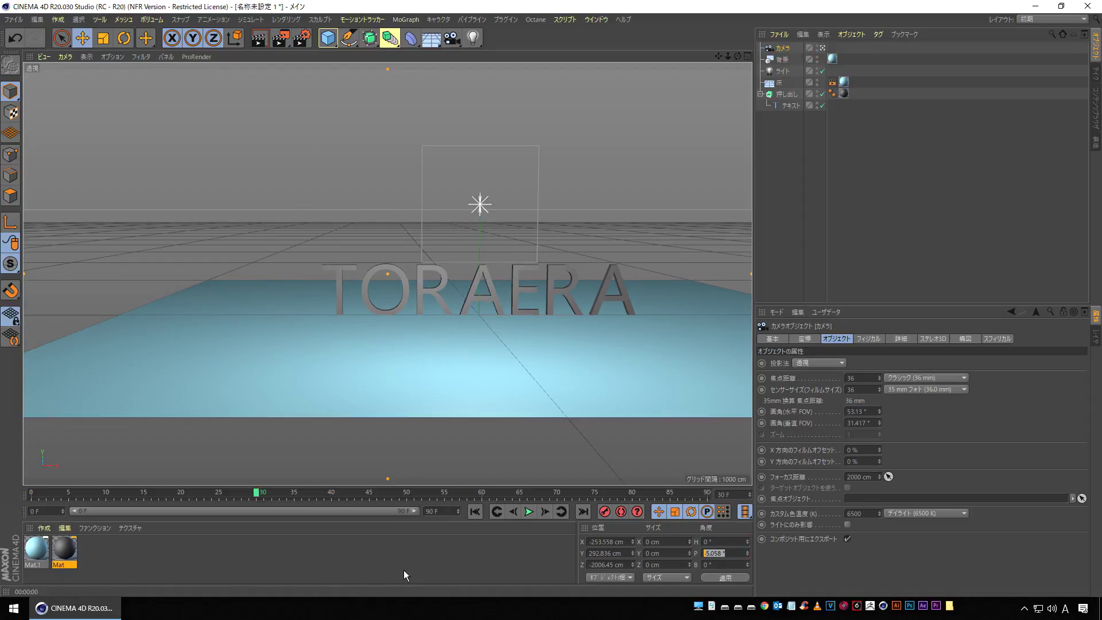
type("0")
key("Return")
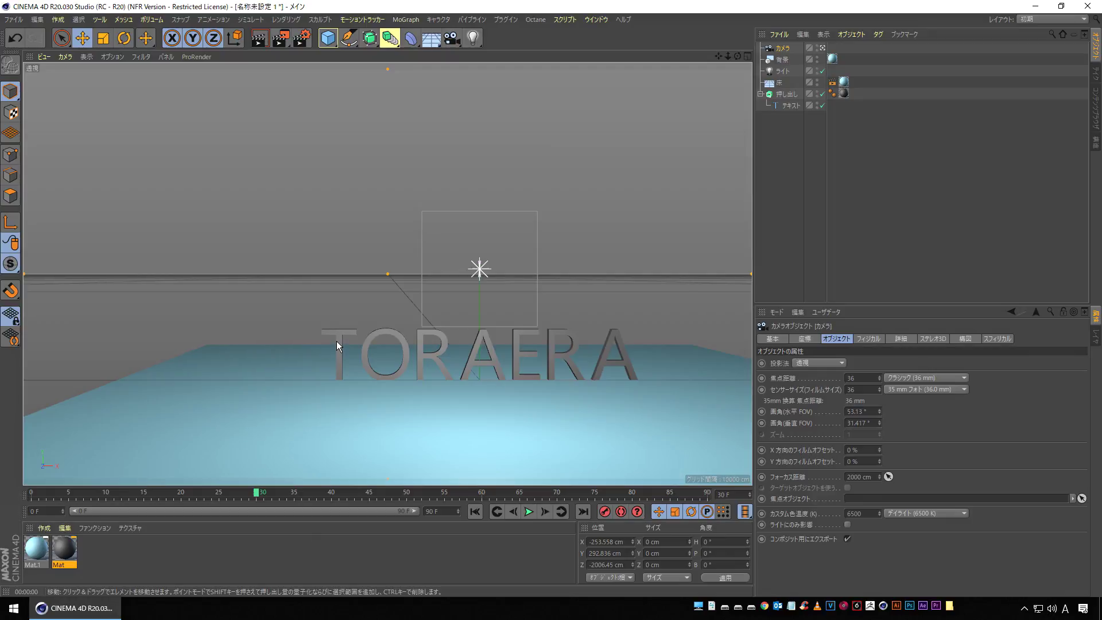
middle_click_drag(449, 359, 373, 292, "alt")
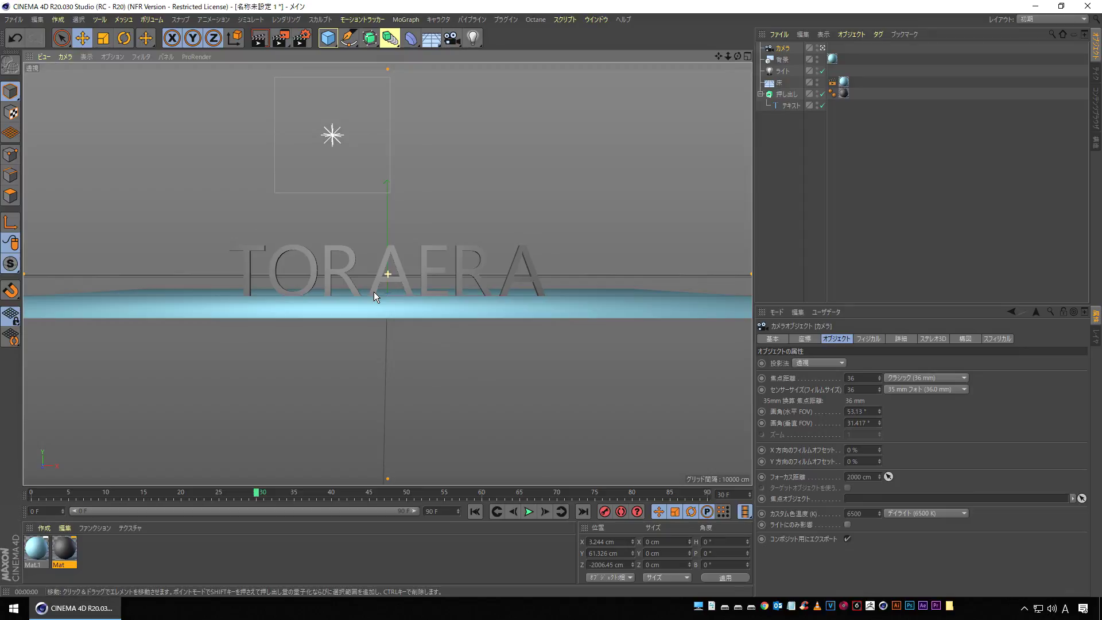
left_click(260, 39)
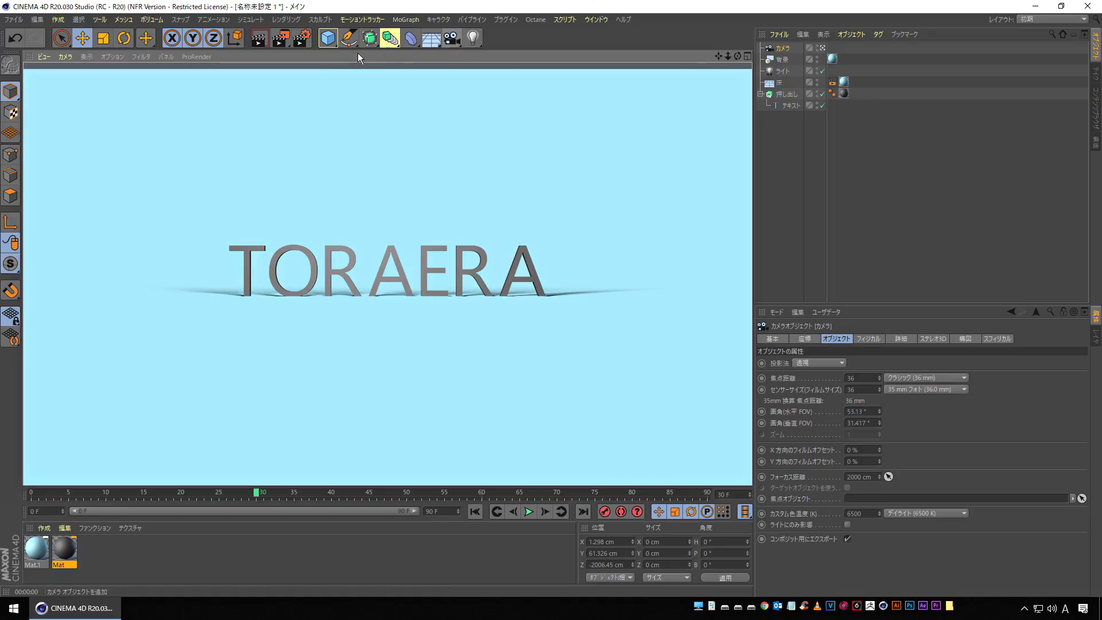
Add a null object at the centre of the text and make the camera its child.
left_click(329, 39)
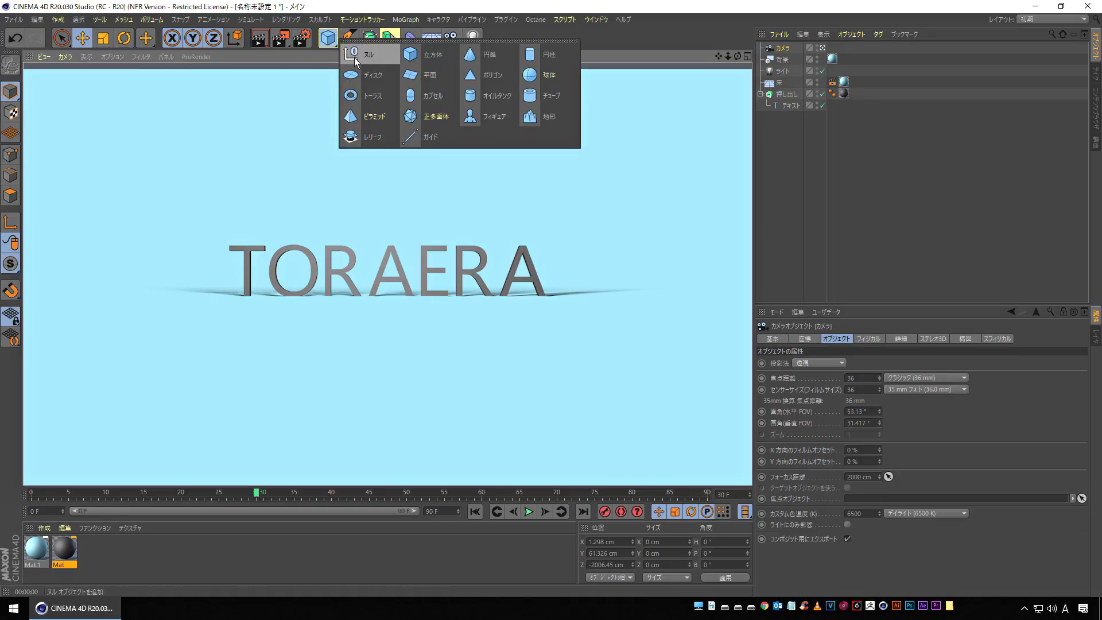
left_click(352, 55)
left_click(782, 47)
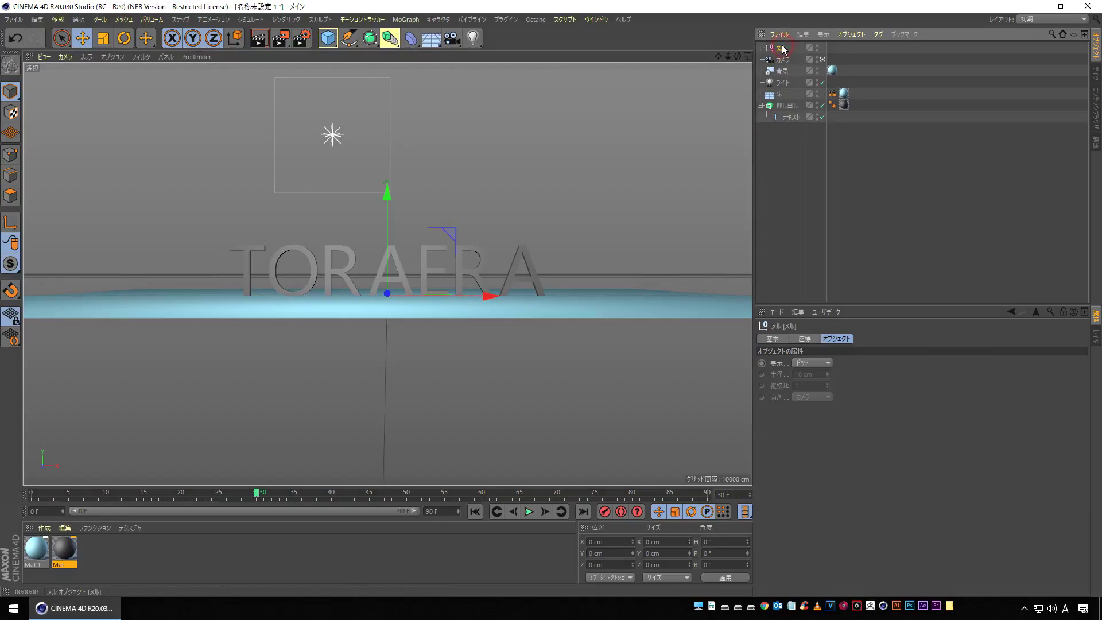
left_click(822, 59)
left_click_drag(386, 313, 391, 339, "alt")
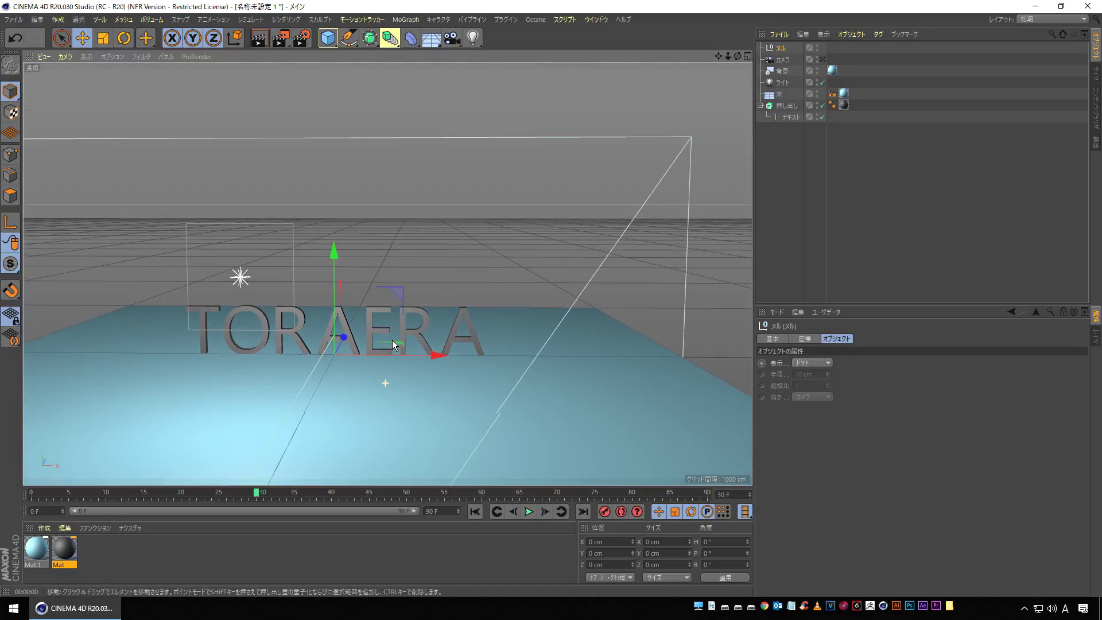
left_click(828, 61)
left_click(823, 60)
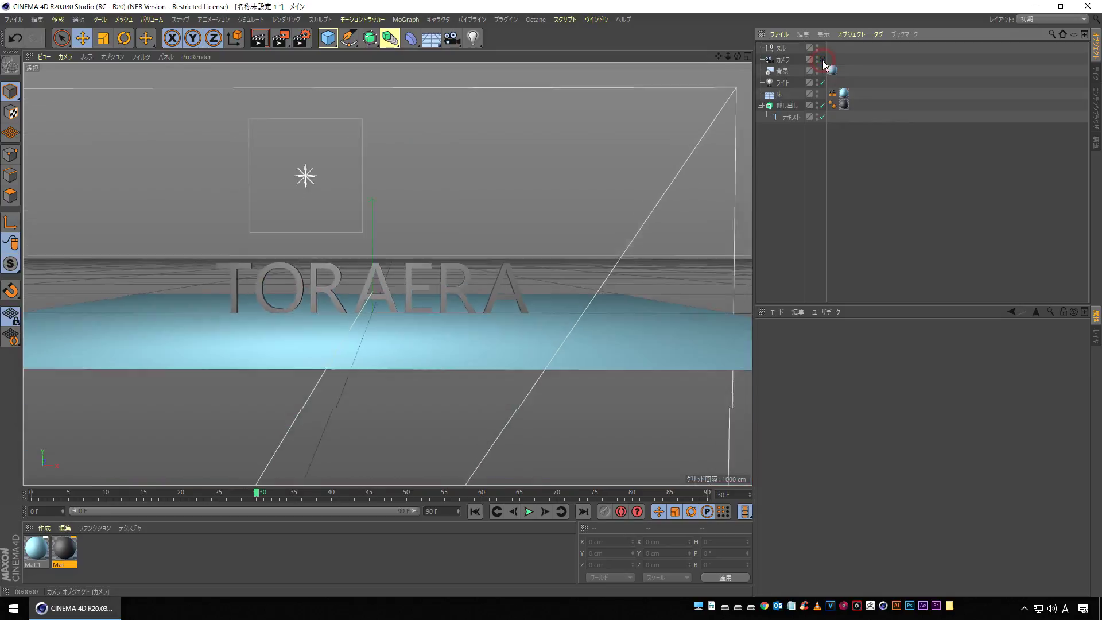
left_click(780, 61)
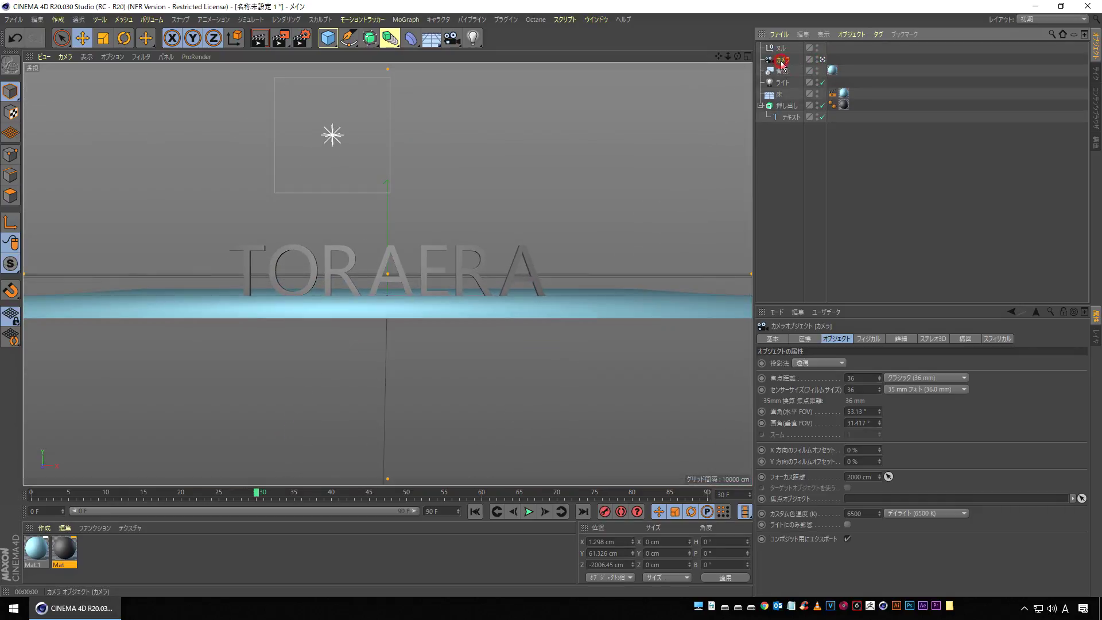
left_click_drag(785, 53, 782, 51)
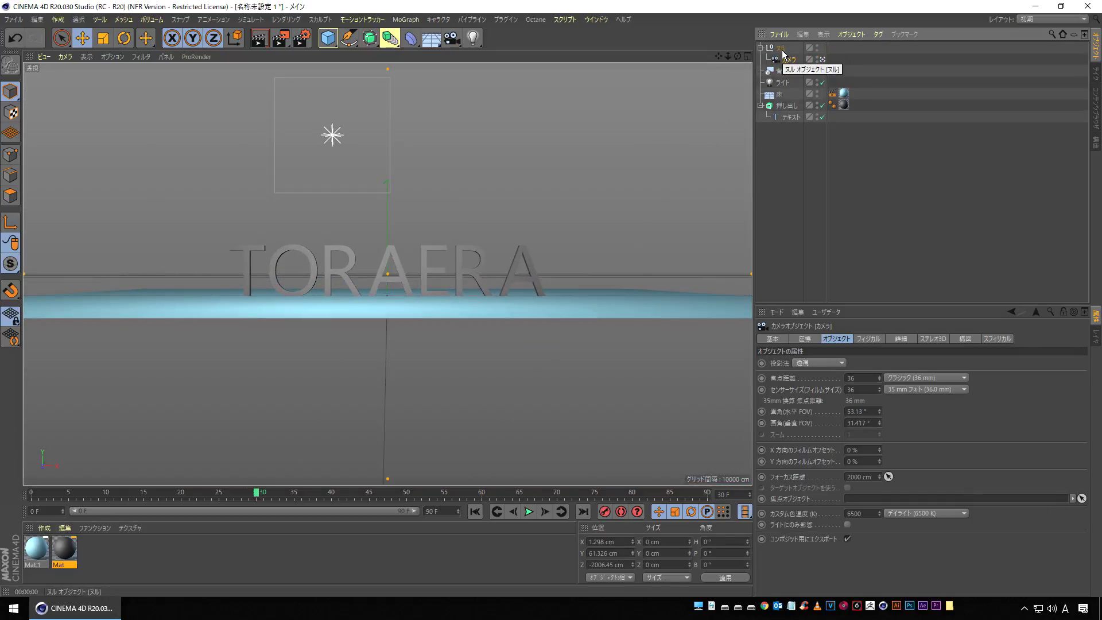
Record a keyframe for the null object at frame 60 in its current orientation.
left_click(781, 50)
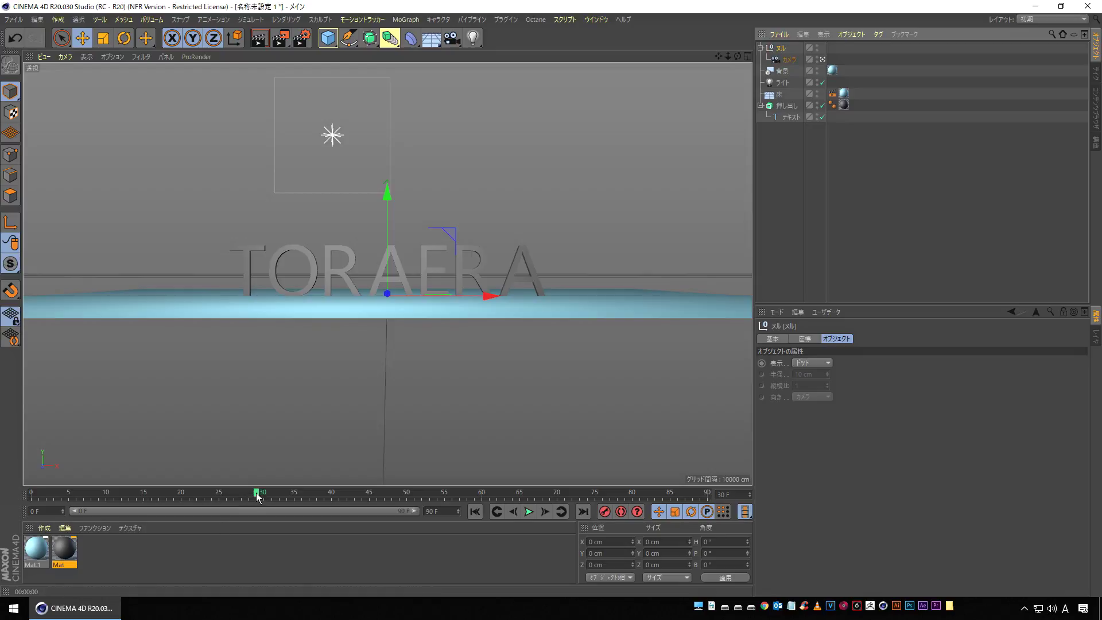
left_click_drag(257, 495, 361, 493)
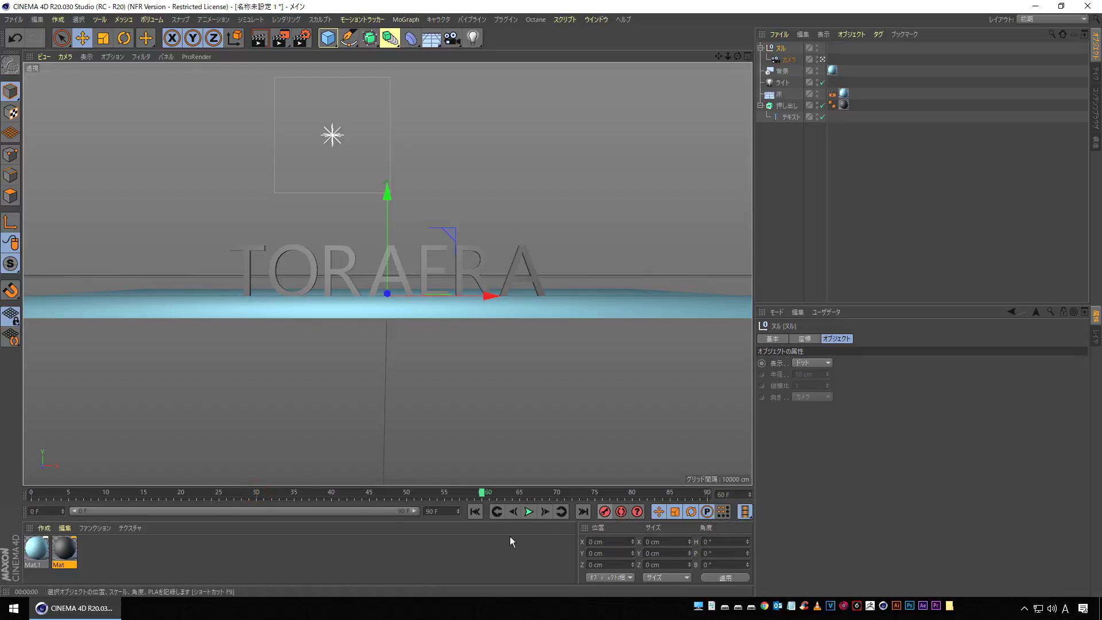
left_click(606, 512)
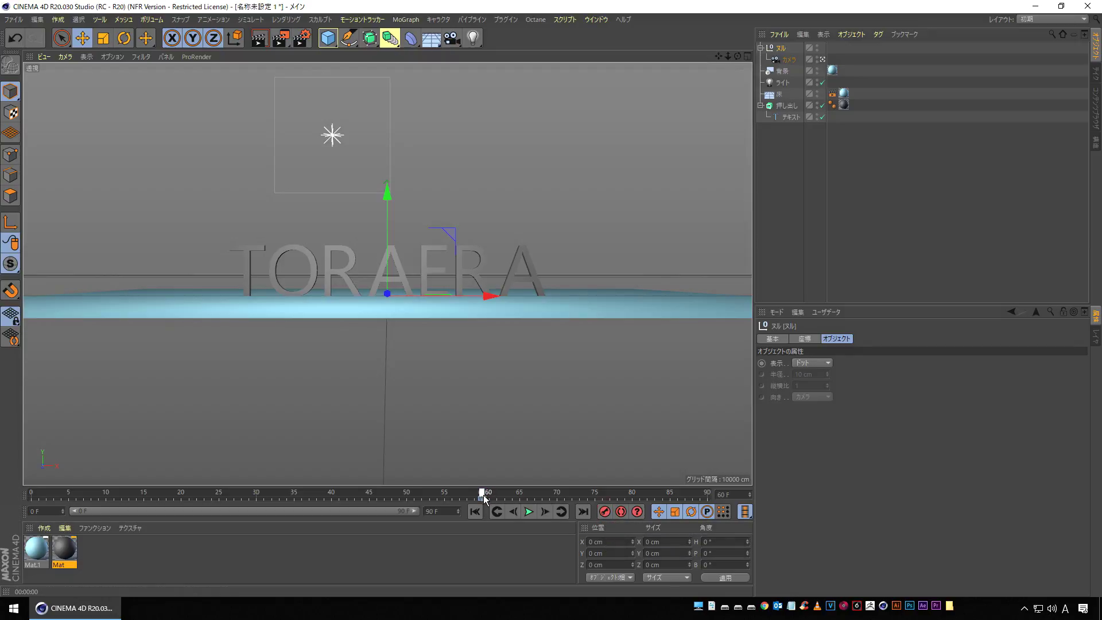
Rotate the null to a heading of about 140° at frame 0, record a keyframe and play the camera animation.
left_click_drag(198, 498, 32, 495)
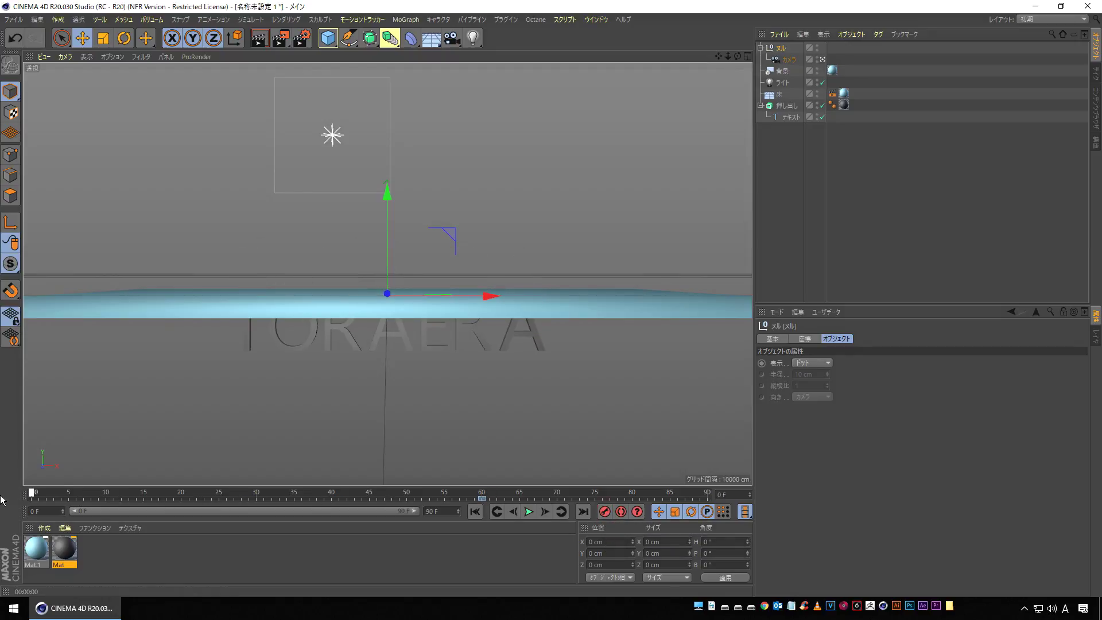
left_click(125, 39)
left_click_drag(429, 300, 632, 290)
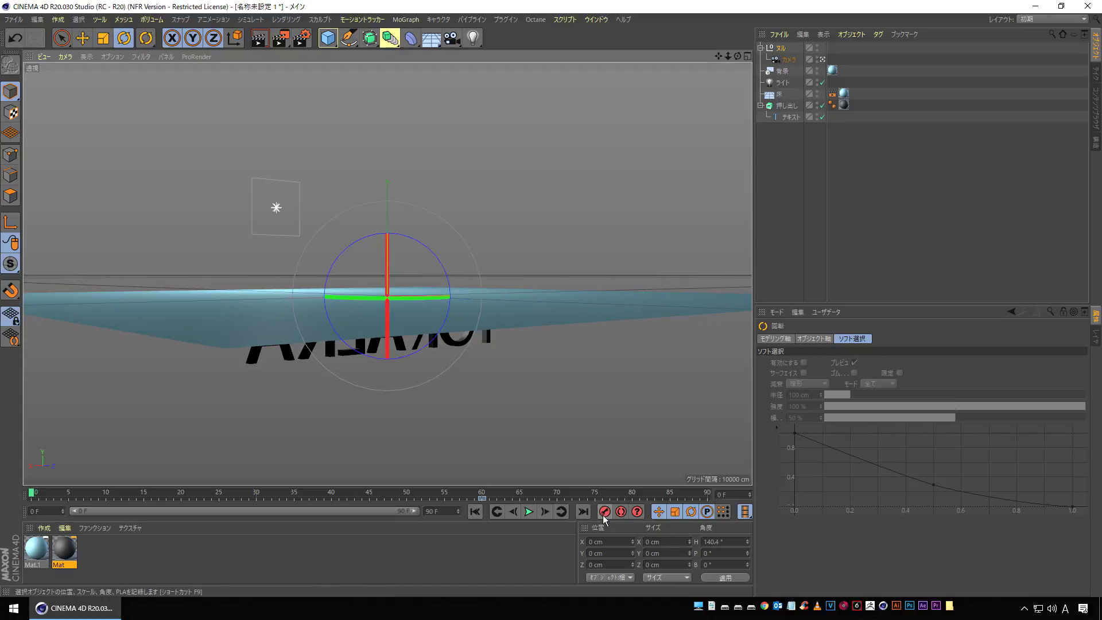
left_click(529, 510)
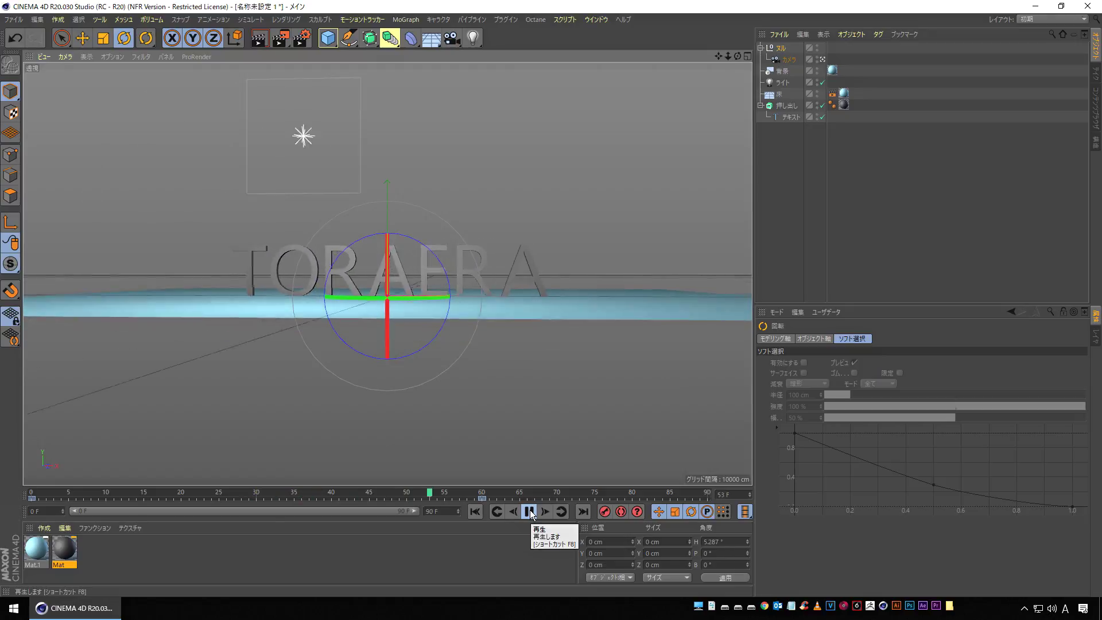
left_click(529, 512)
Examine the camera's orbit around the text by playing the animation from an outside view, and return to the camera view.
left_click(823, 59)
left_click_drag(581, 279, 568, 297, "alt")
scroll(386, 321, "down", 5)
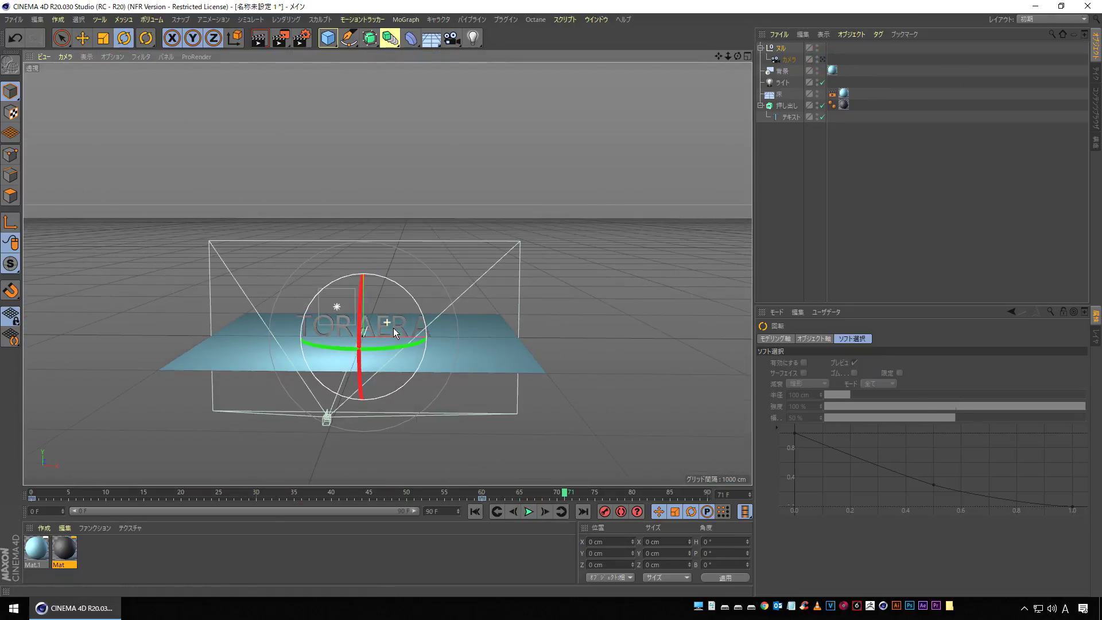
left_click_drag(429, 370, 357, 368, "alt")
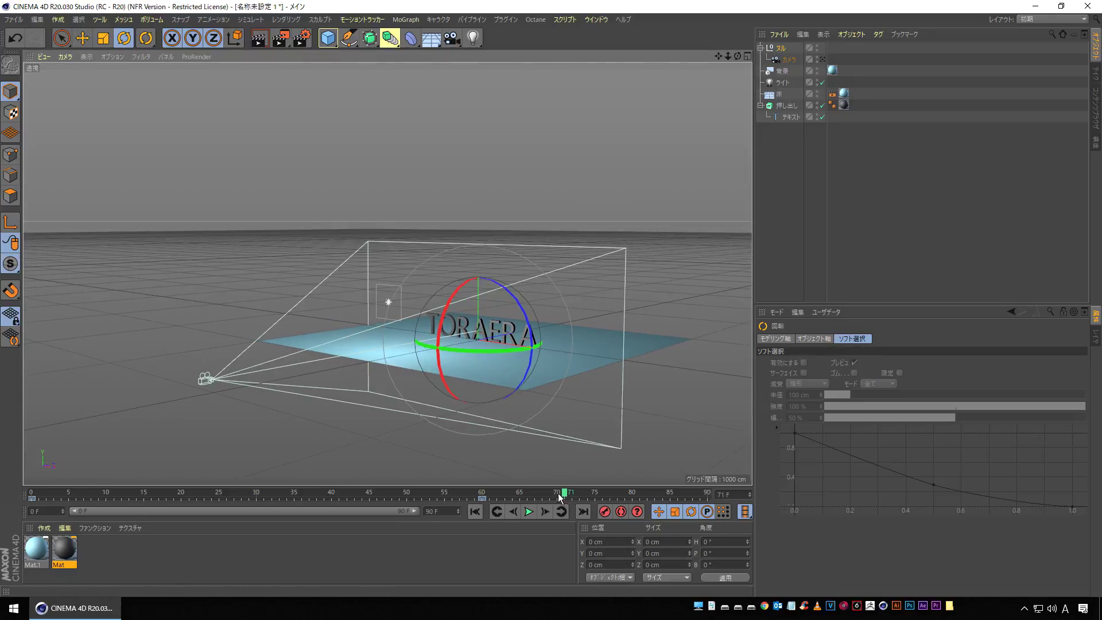
left_click_drag(565, 496, 32, 493)
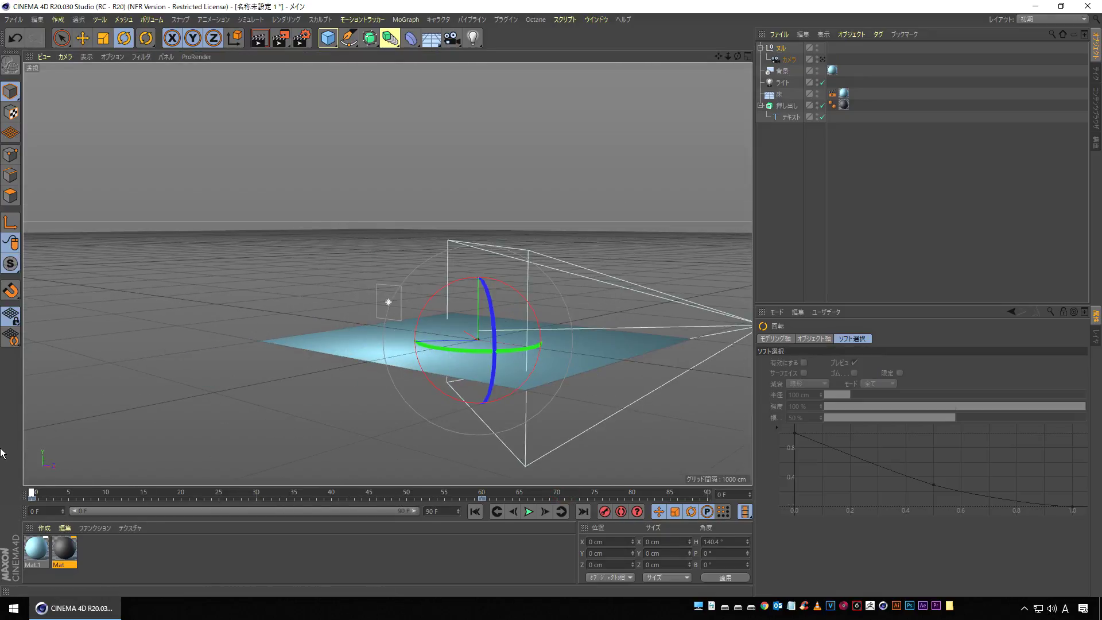
left_click(529, 511)
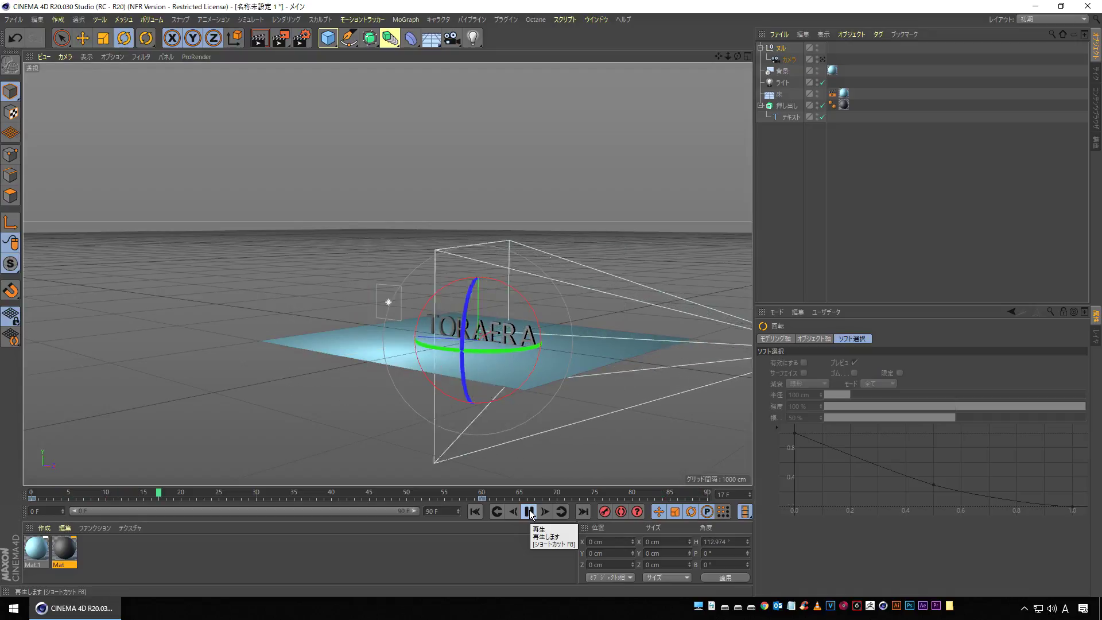
left_click(529, 512)
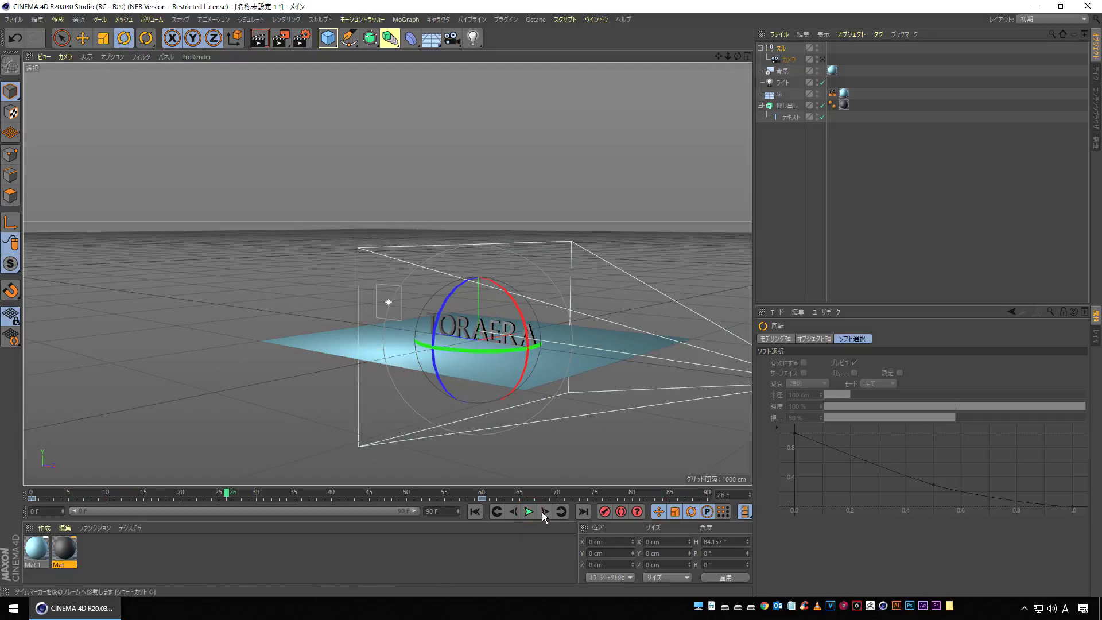
left_click(822, 60)
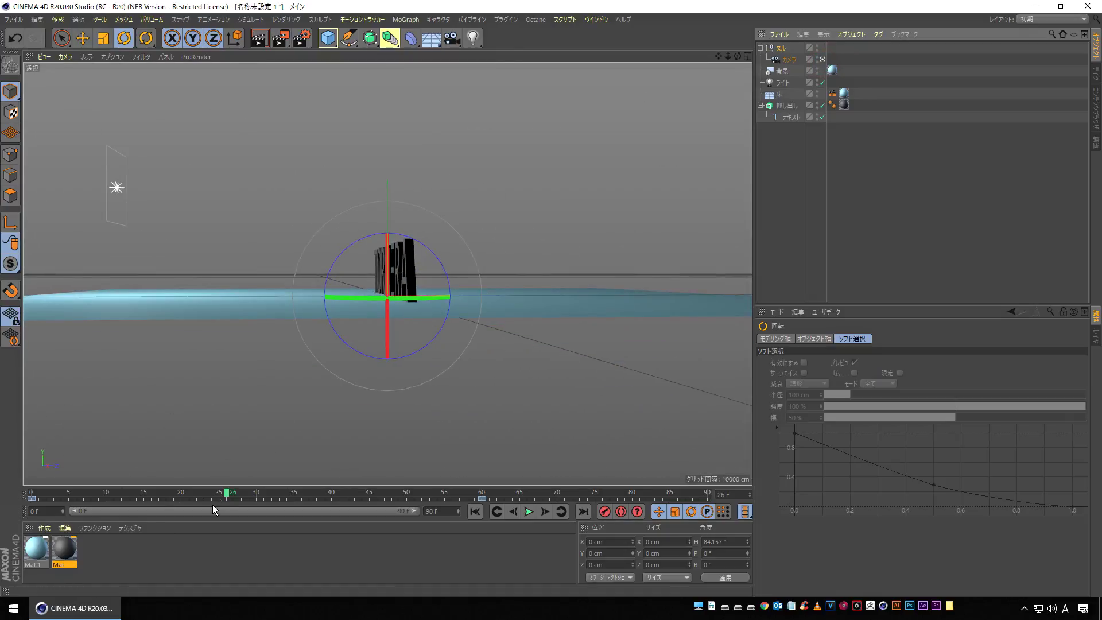
left_click_drag(226, 498, 170, 494)
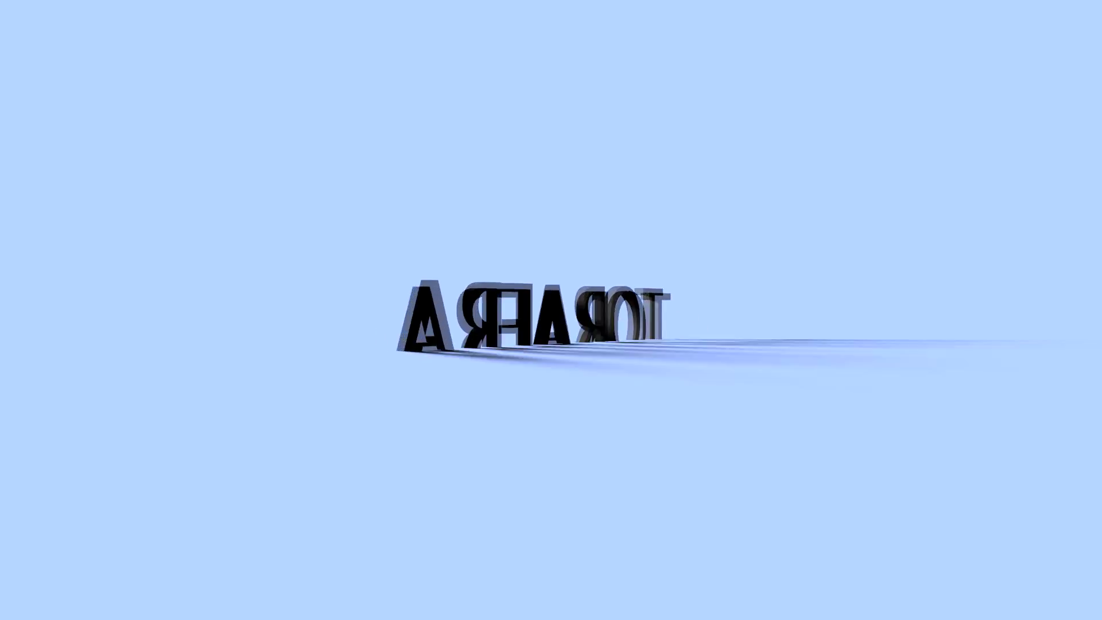